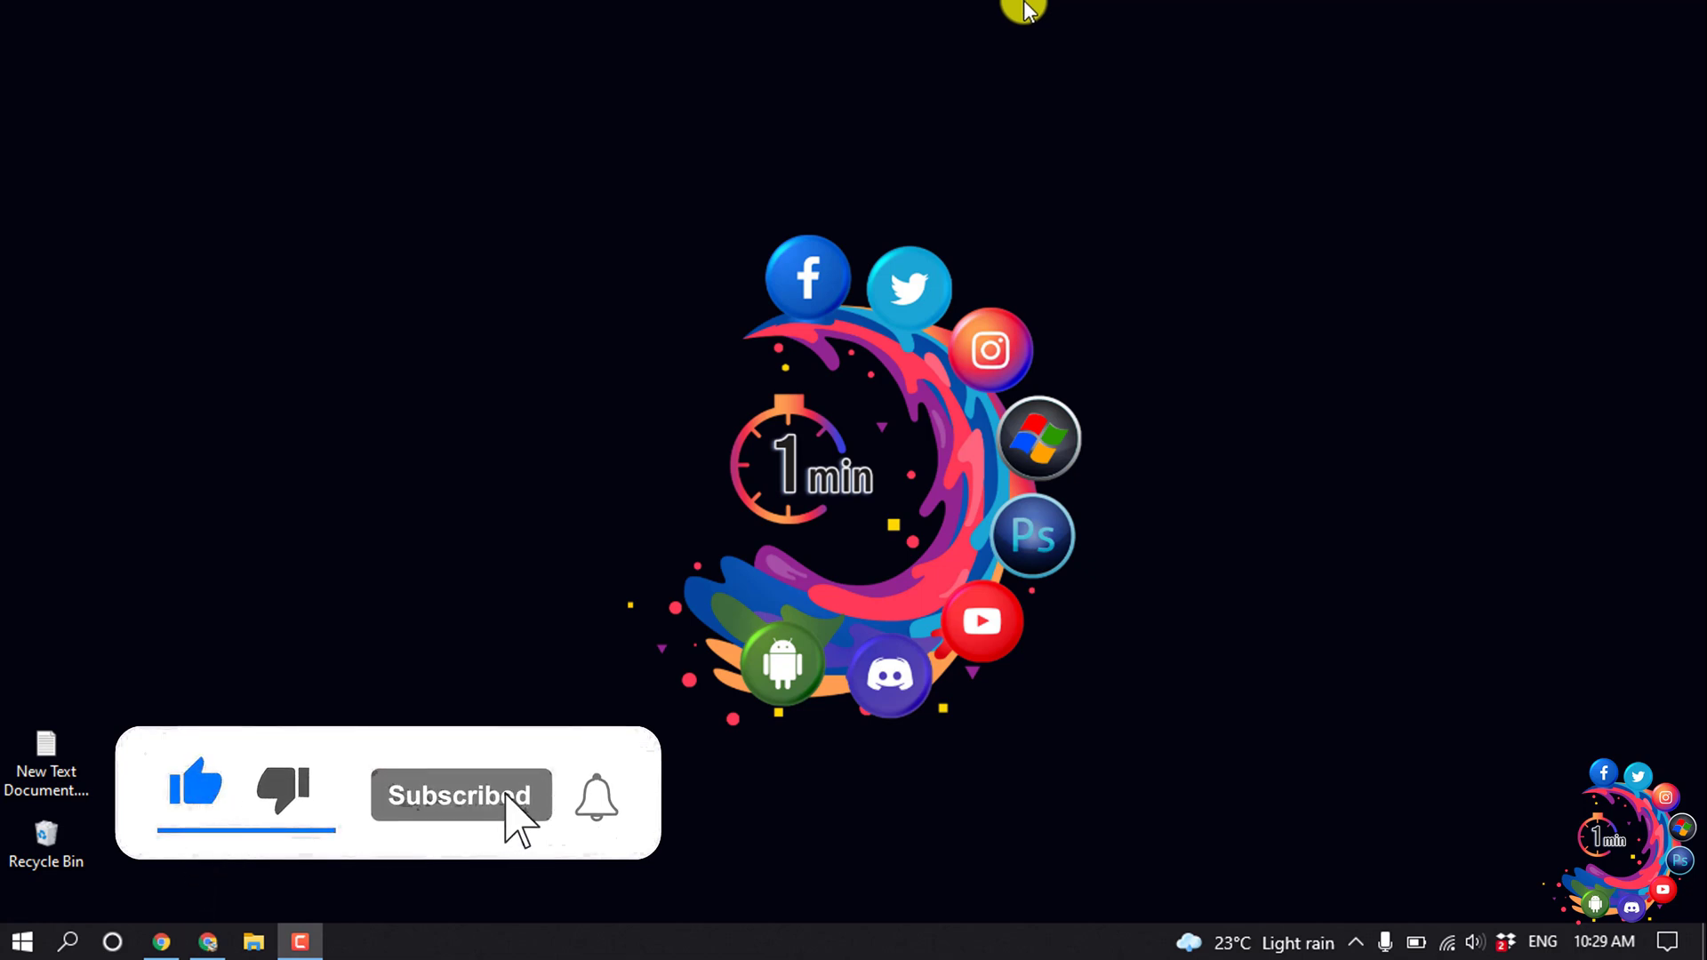
Step: Upload the yt5s background-music video from Downloads to friends-voice, hitting the 8 MB limit
{"action": "left_click", "coordinate": [194, 948]}
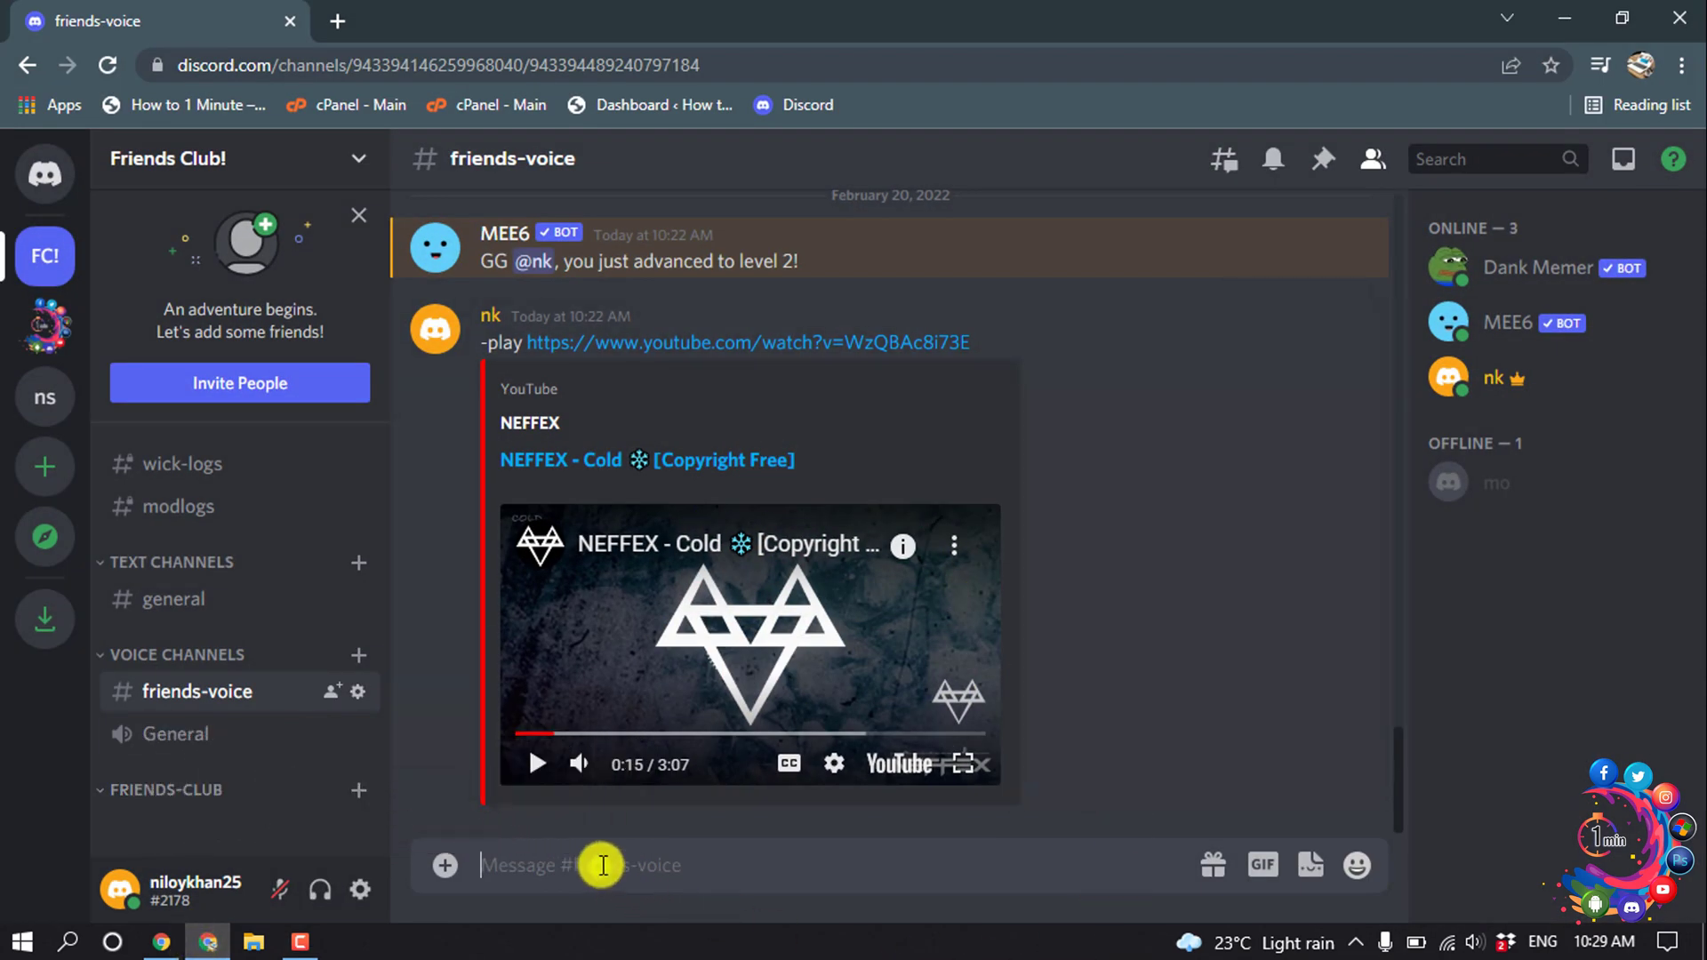
{"action": "left_click", "coordinate": [443, 864]}
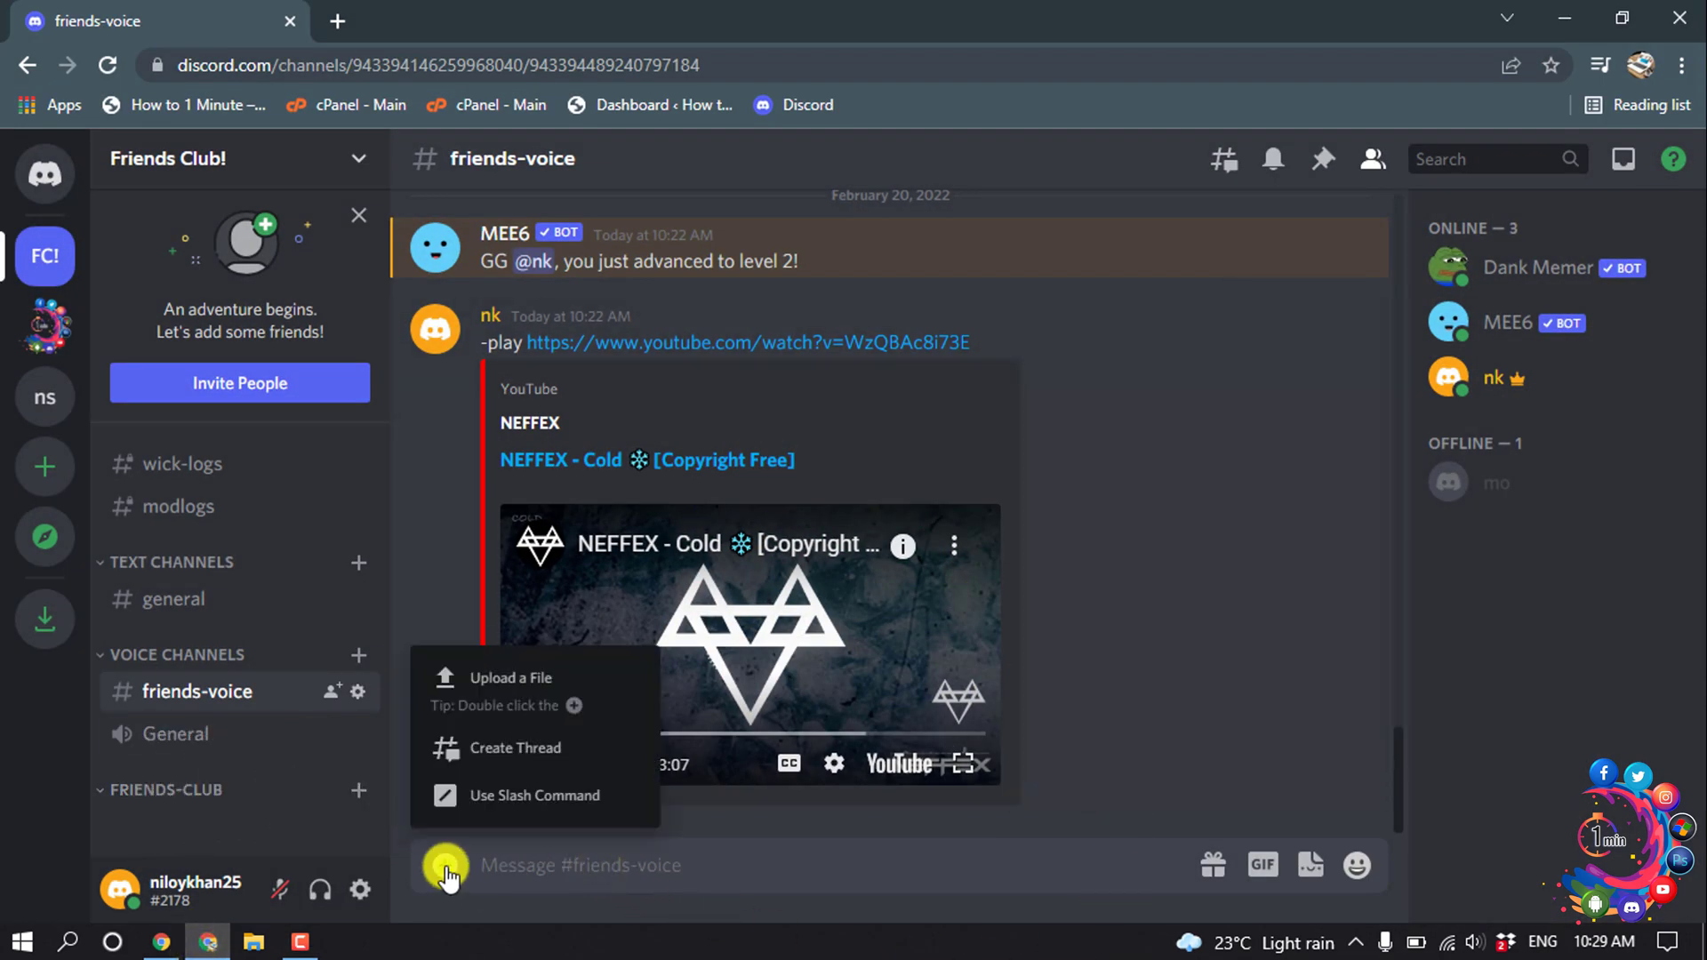
{"action": "left_click", "coordinate": [530, 688]}
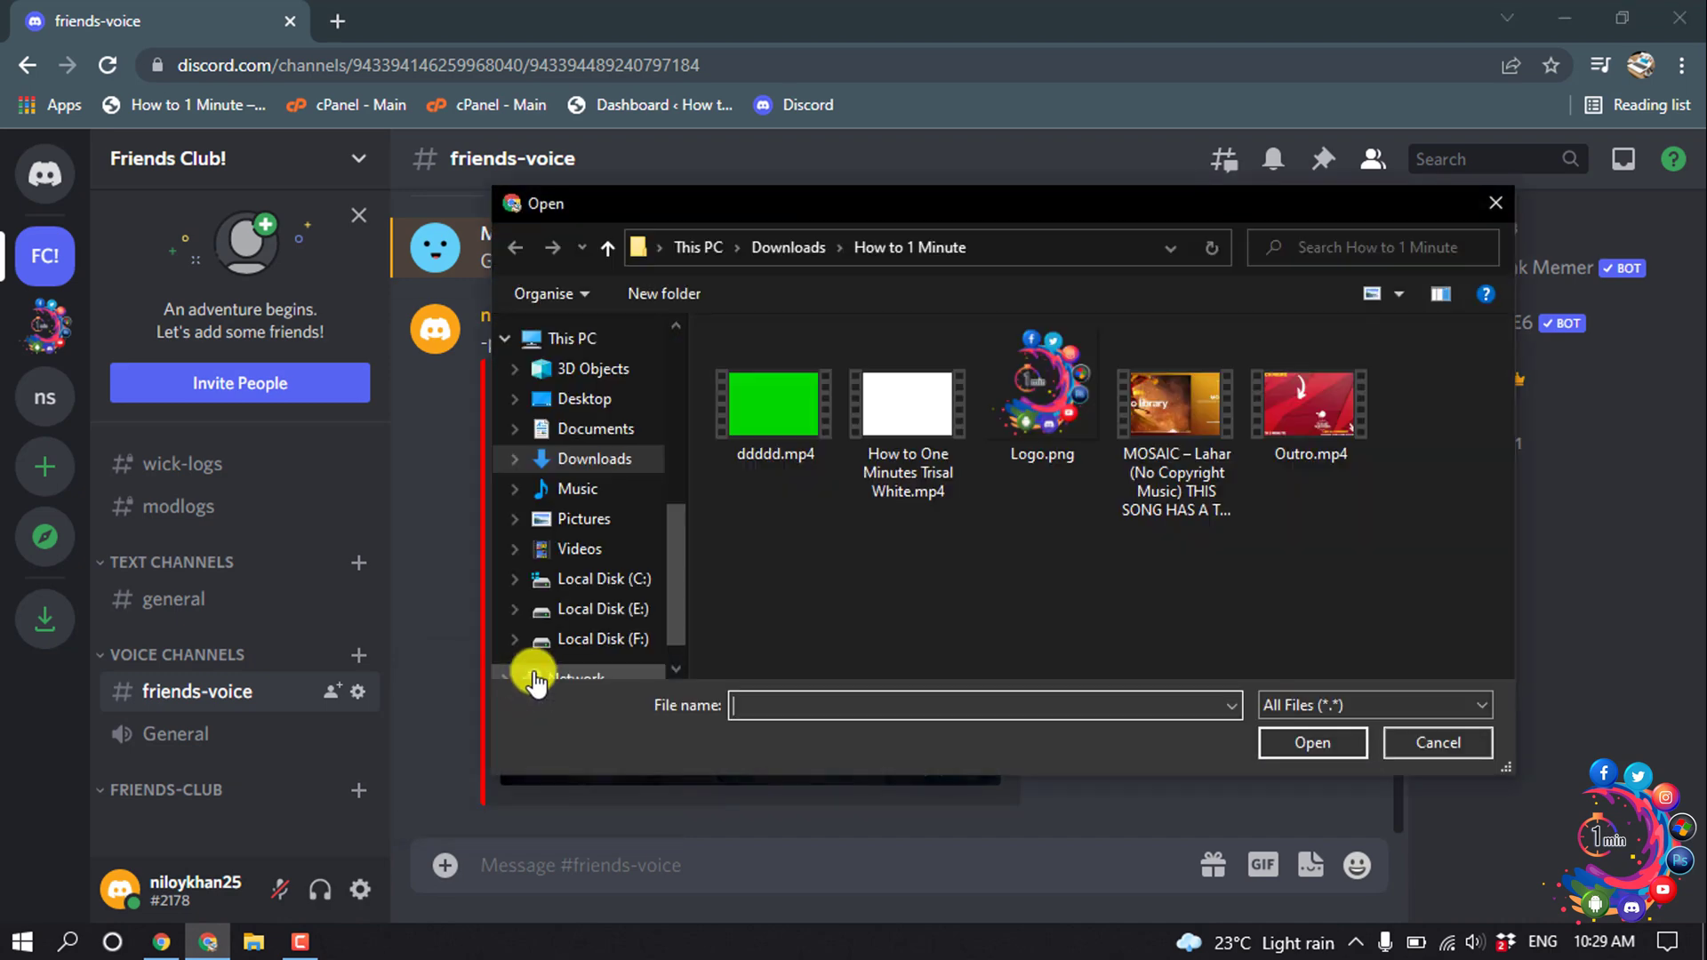
{"action": "left_click", "coordinate": [593, 458]}
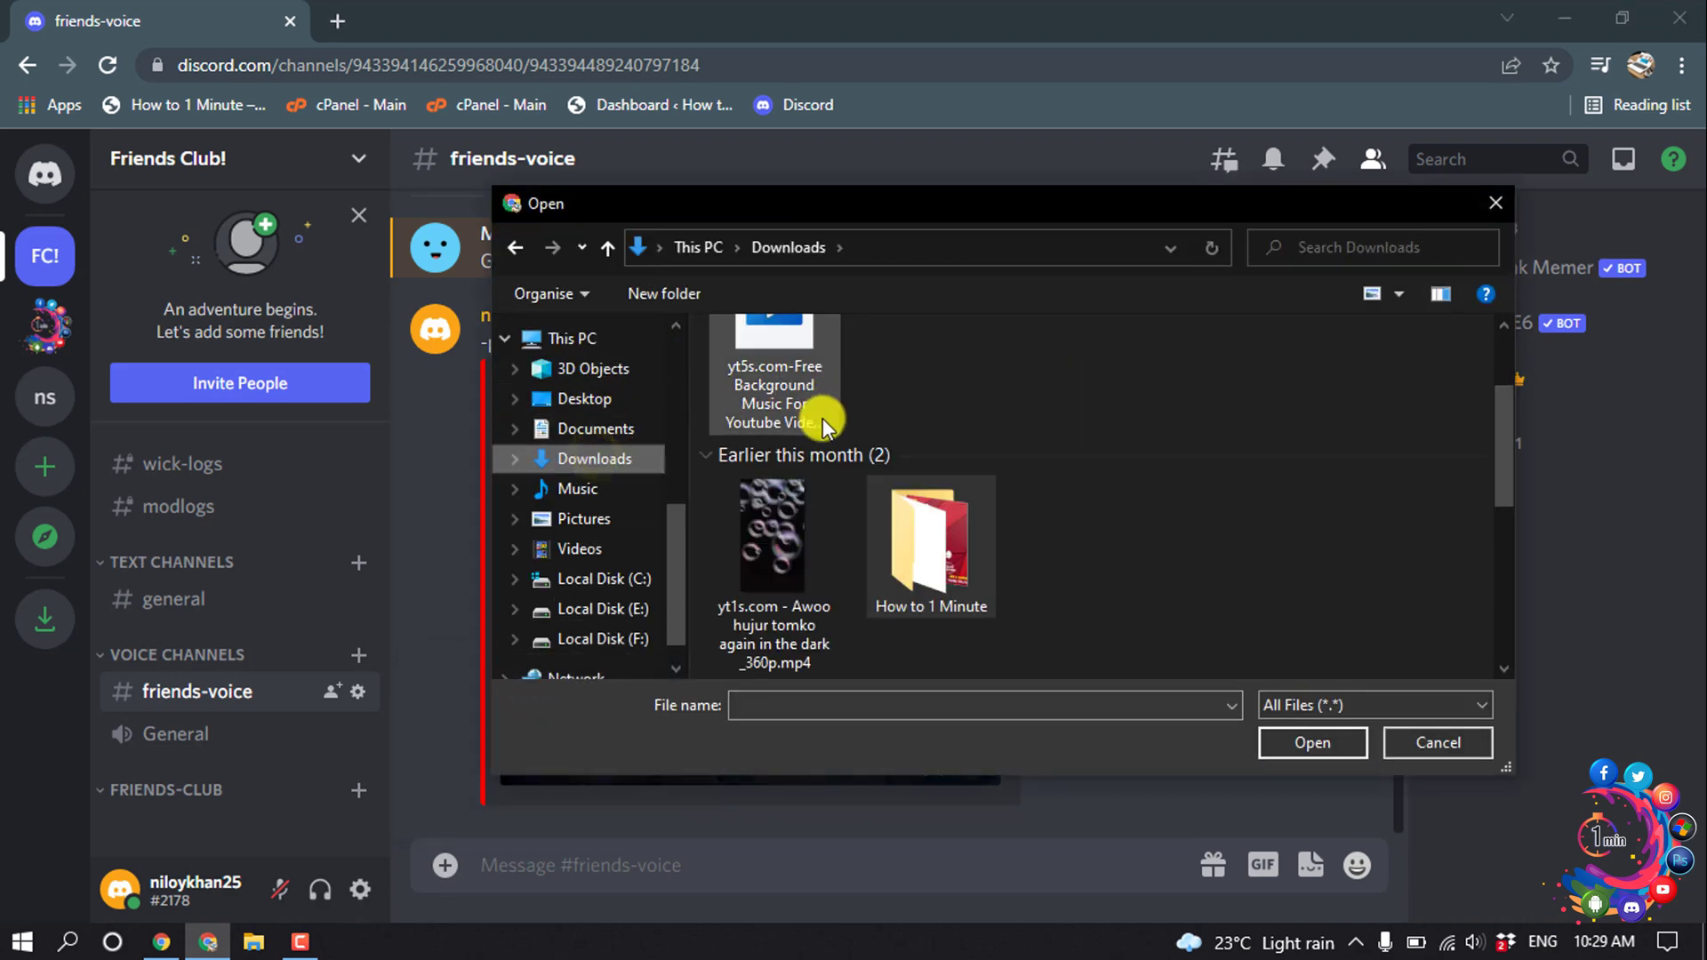
{"action": "left_click", "coordinate": [815, 442]}
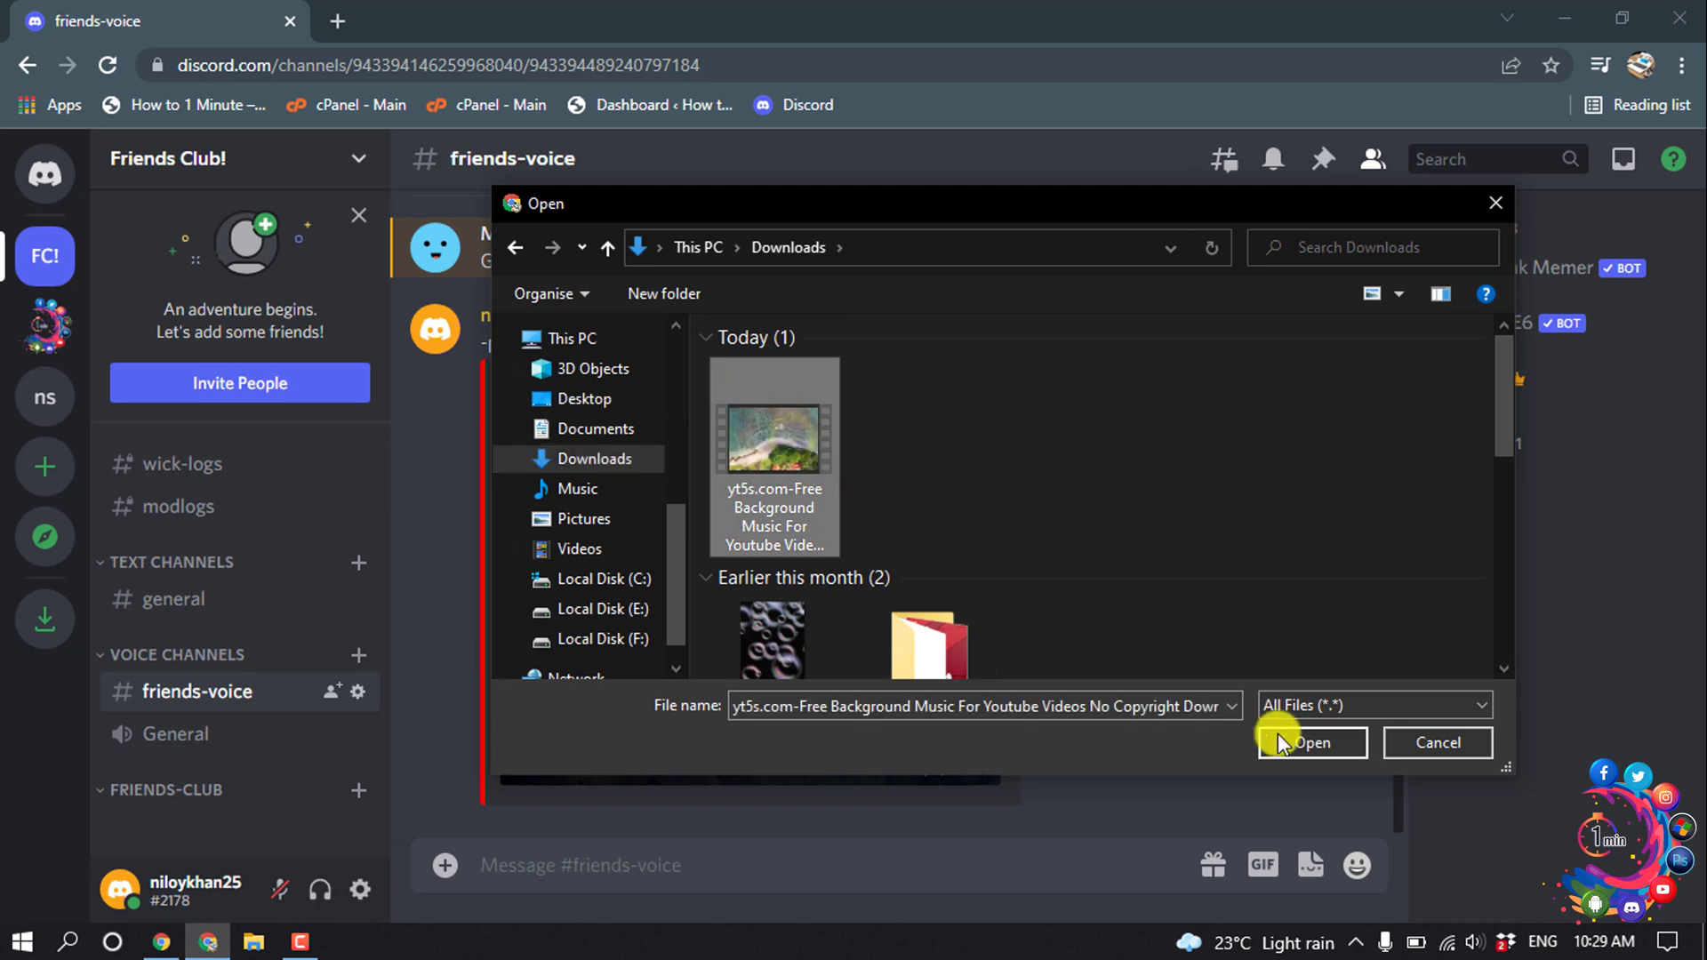
{"action": "left_click", "coordinate": [1325, 749]}
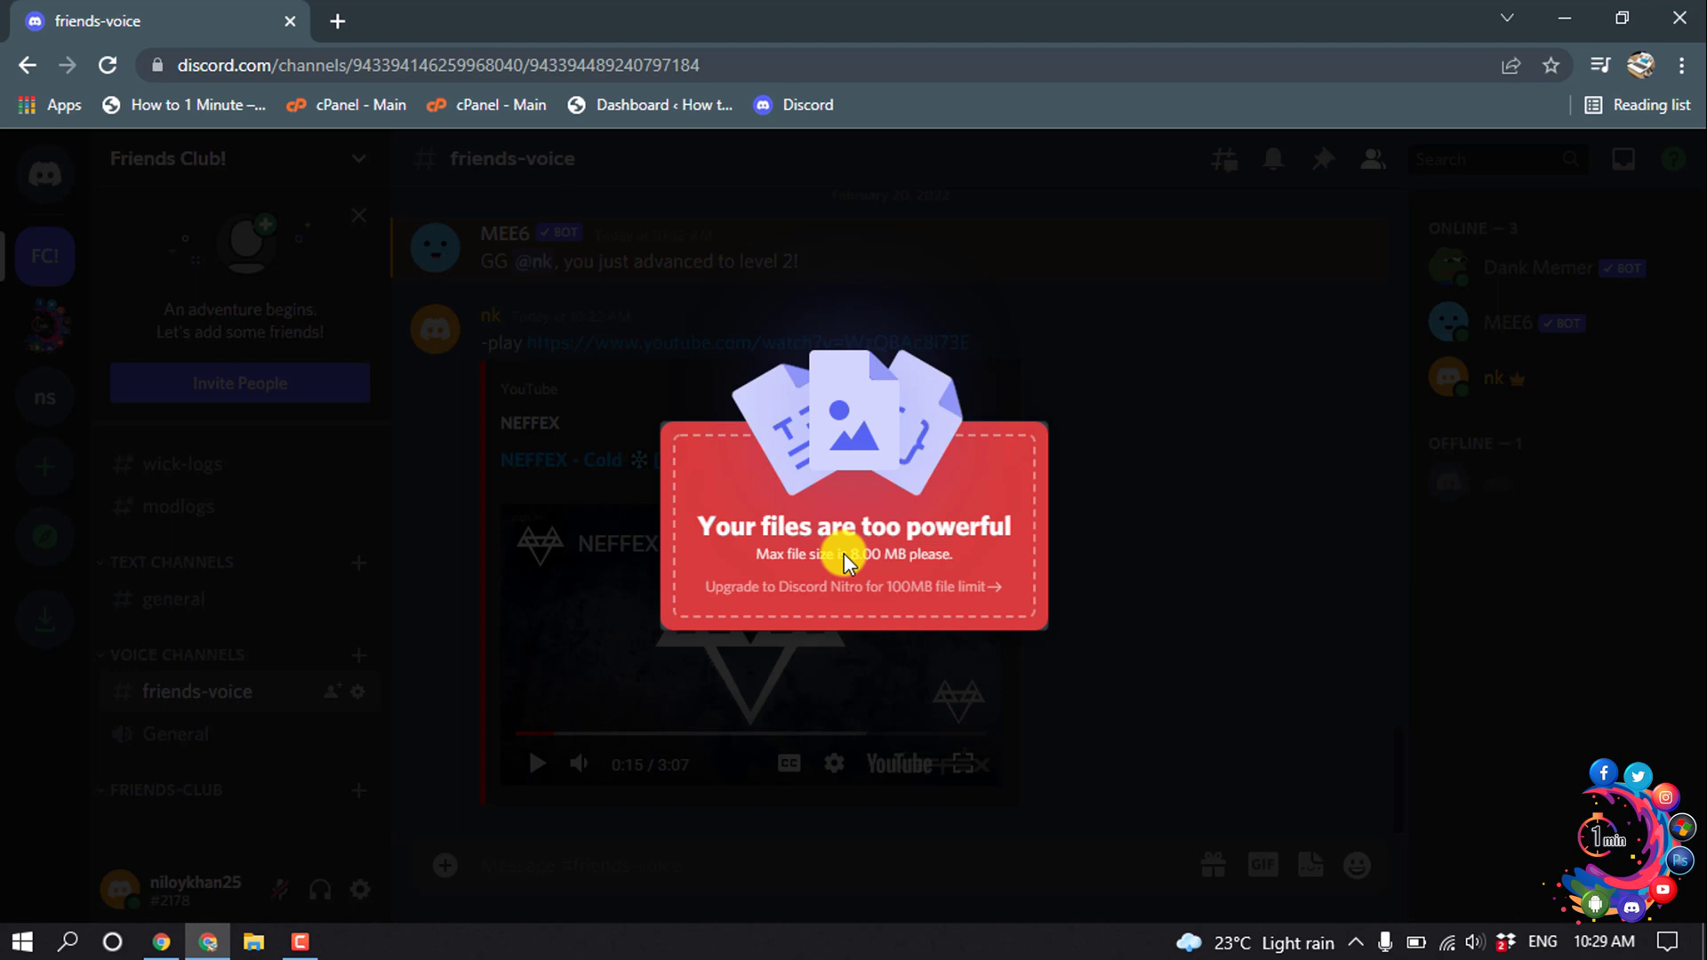
Step: Load videosmaller.com in a new Chrome tab
{"action": "left_click", "coordinate": [337, 19]}
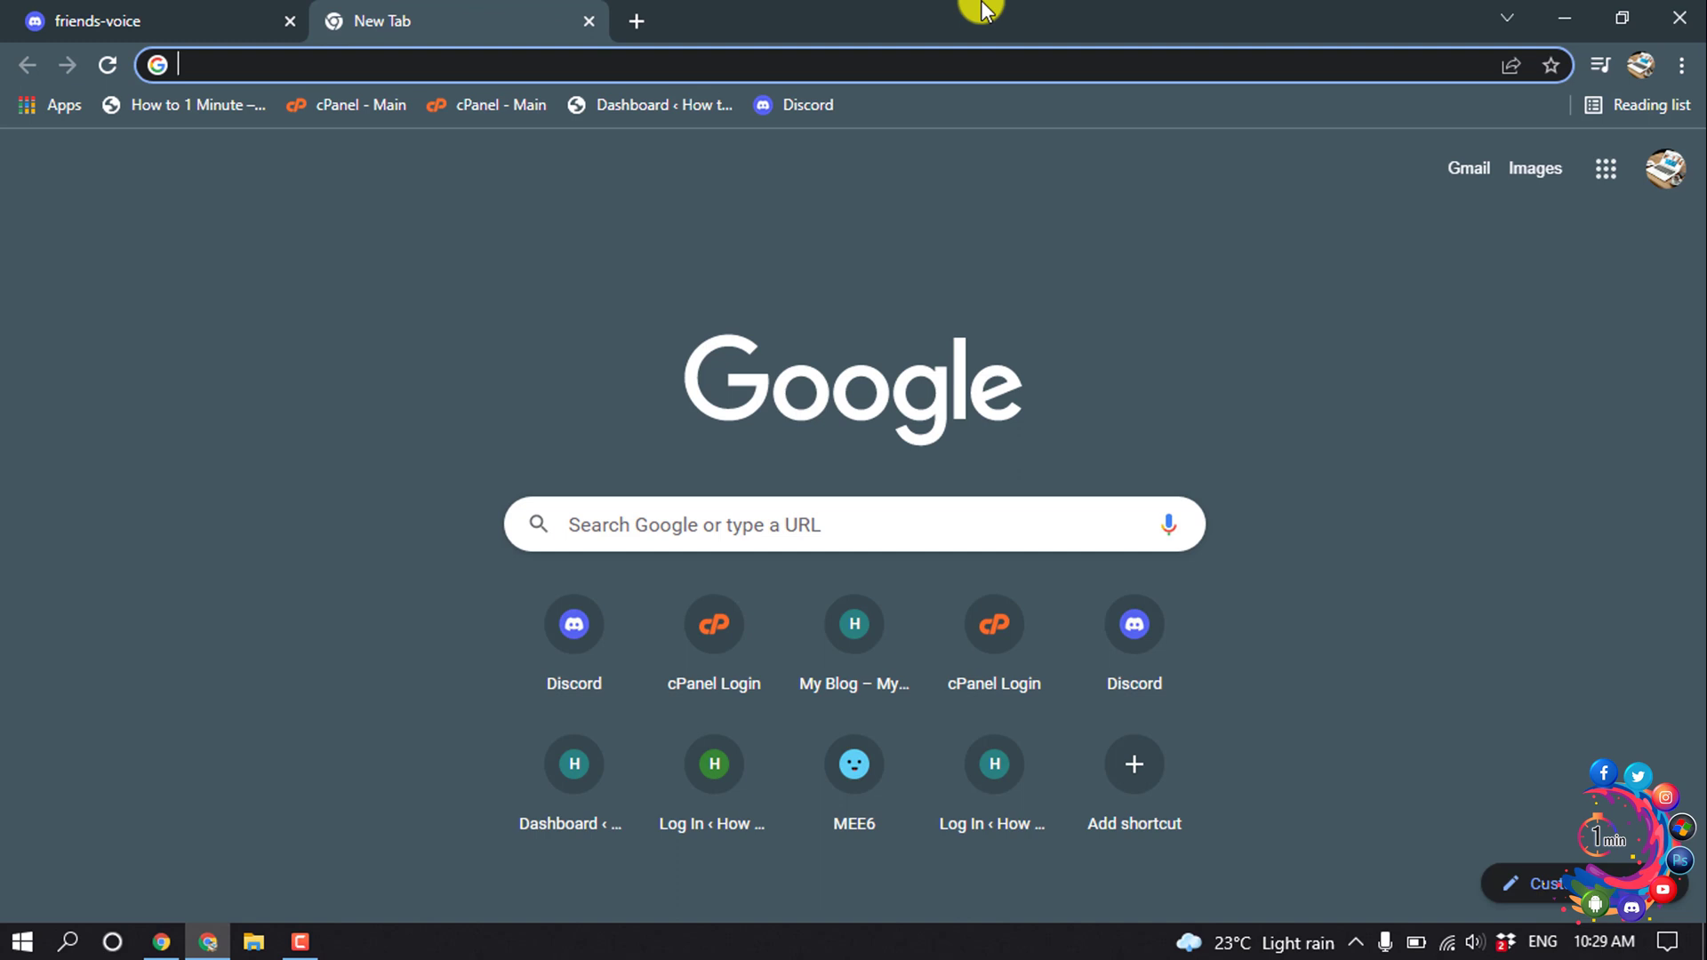
{"action": "type", "text": "vid"}
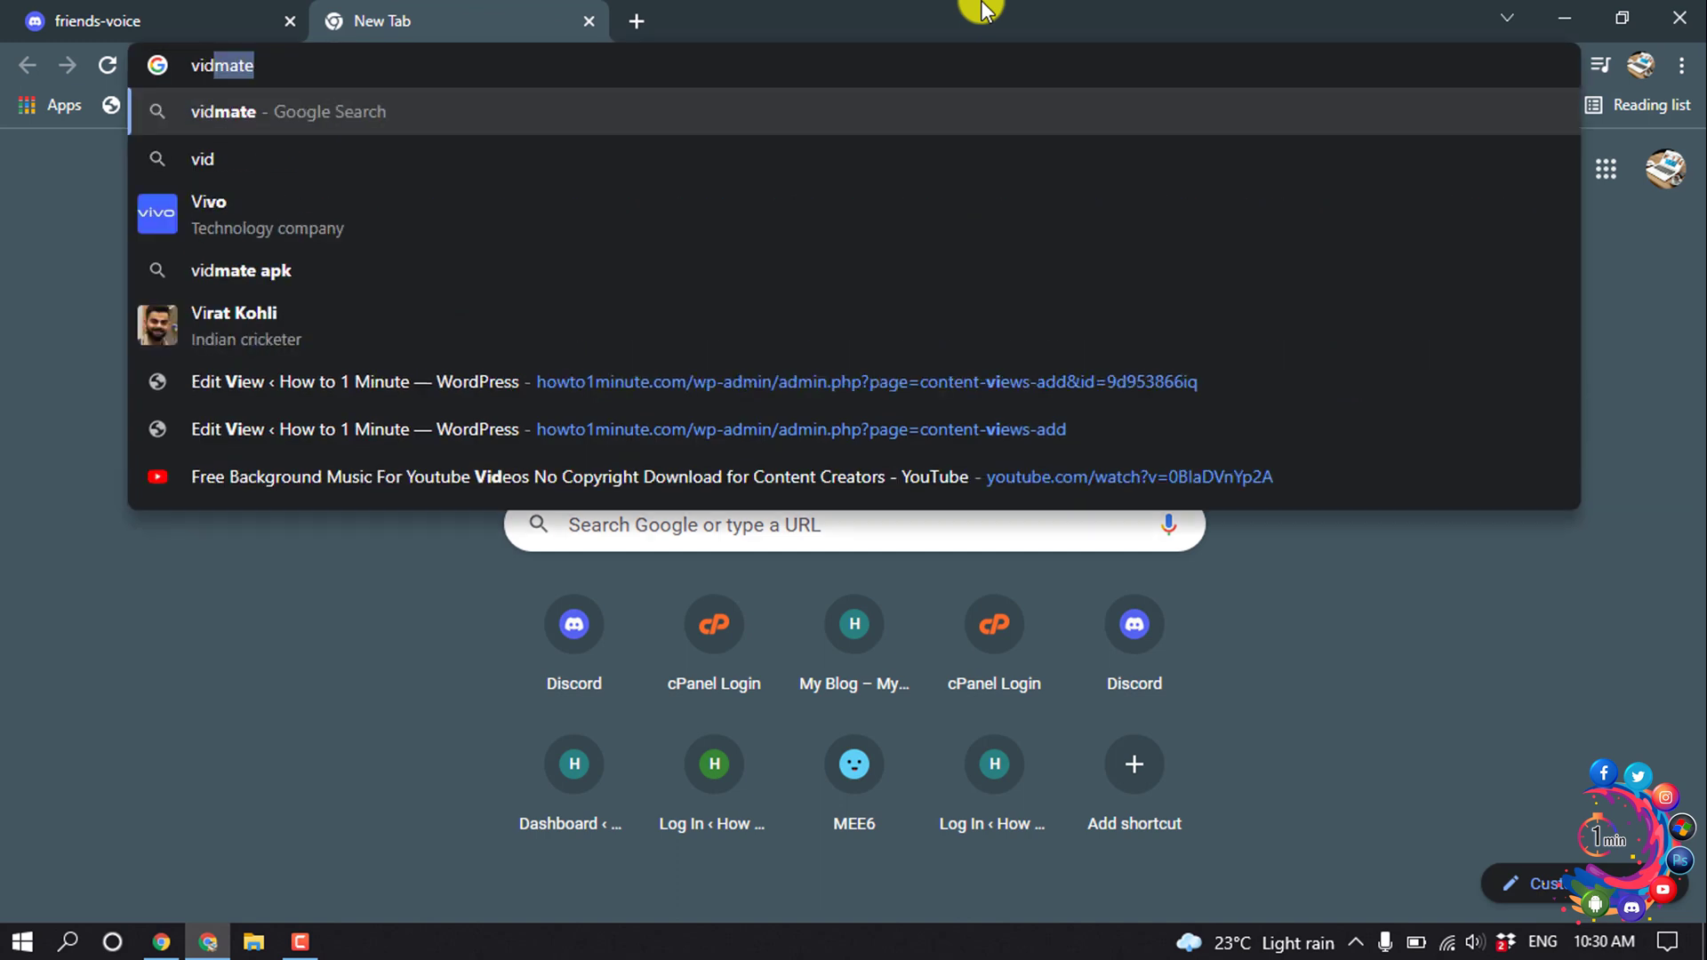
{"action": "type", "text": "eosmaller.com"}
{"action": "key", "text": "Return"}
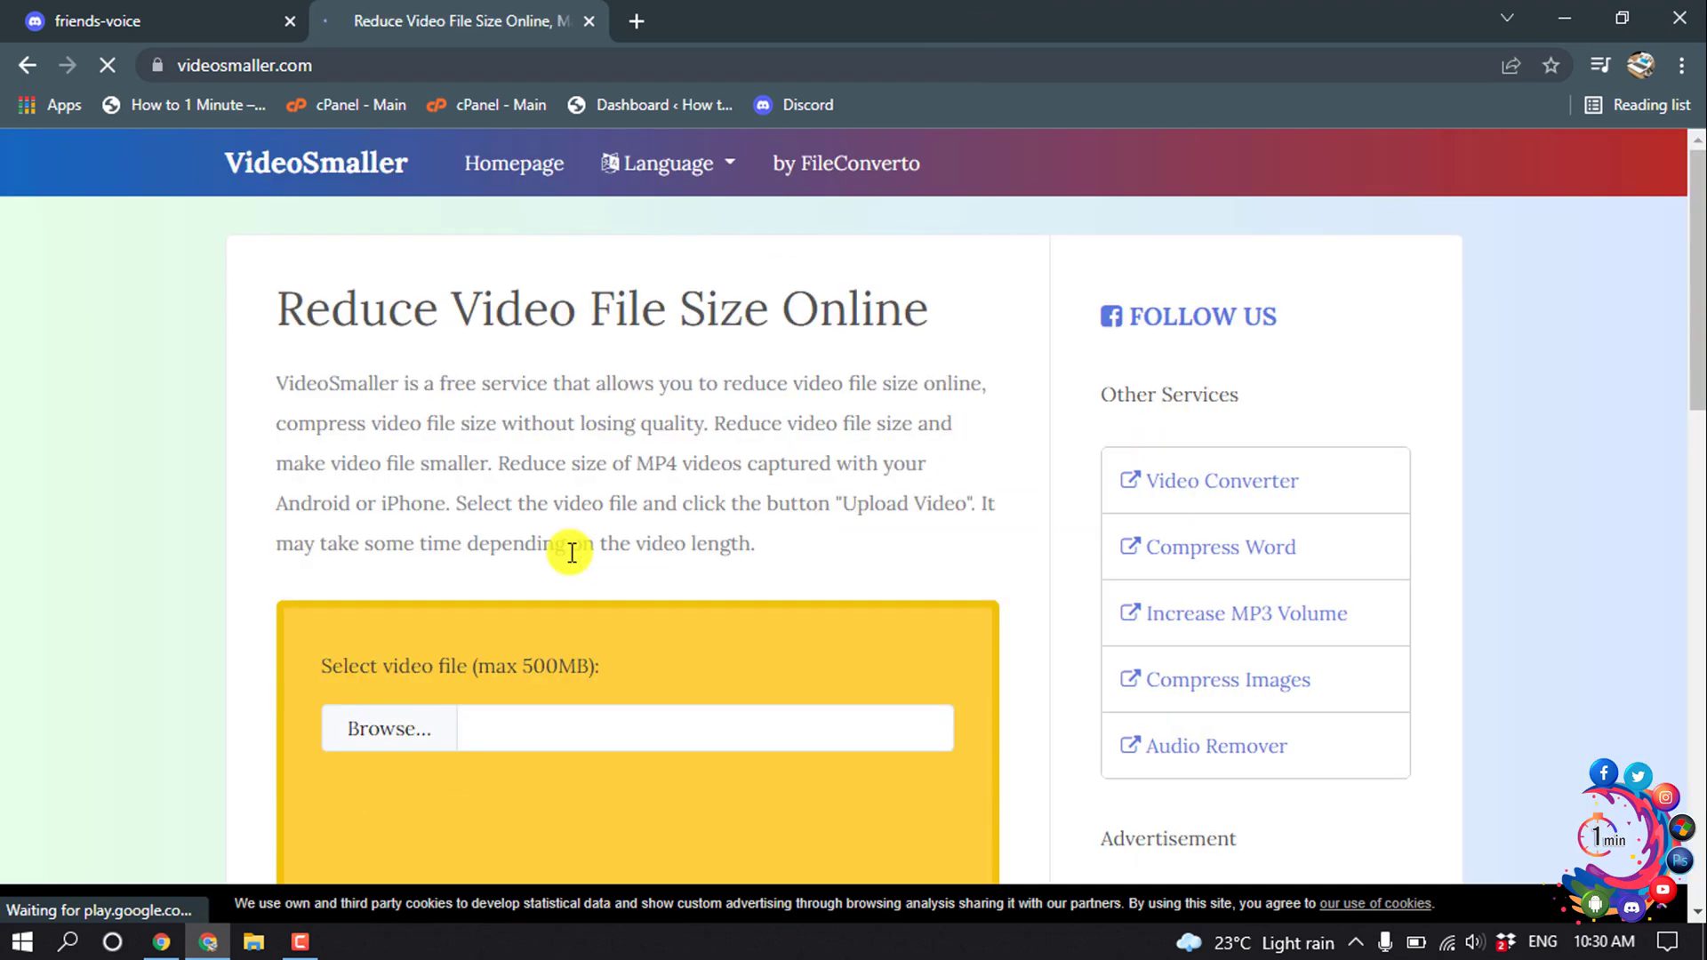
{"action": "scroll", "coordinate": [571, 554], "scroll_direction": "down", "scroll_amount": 3}
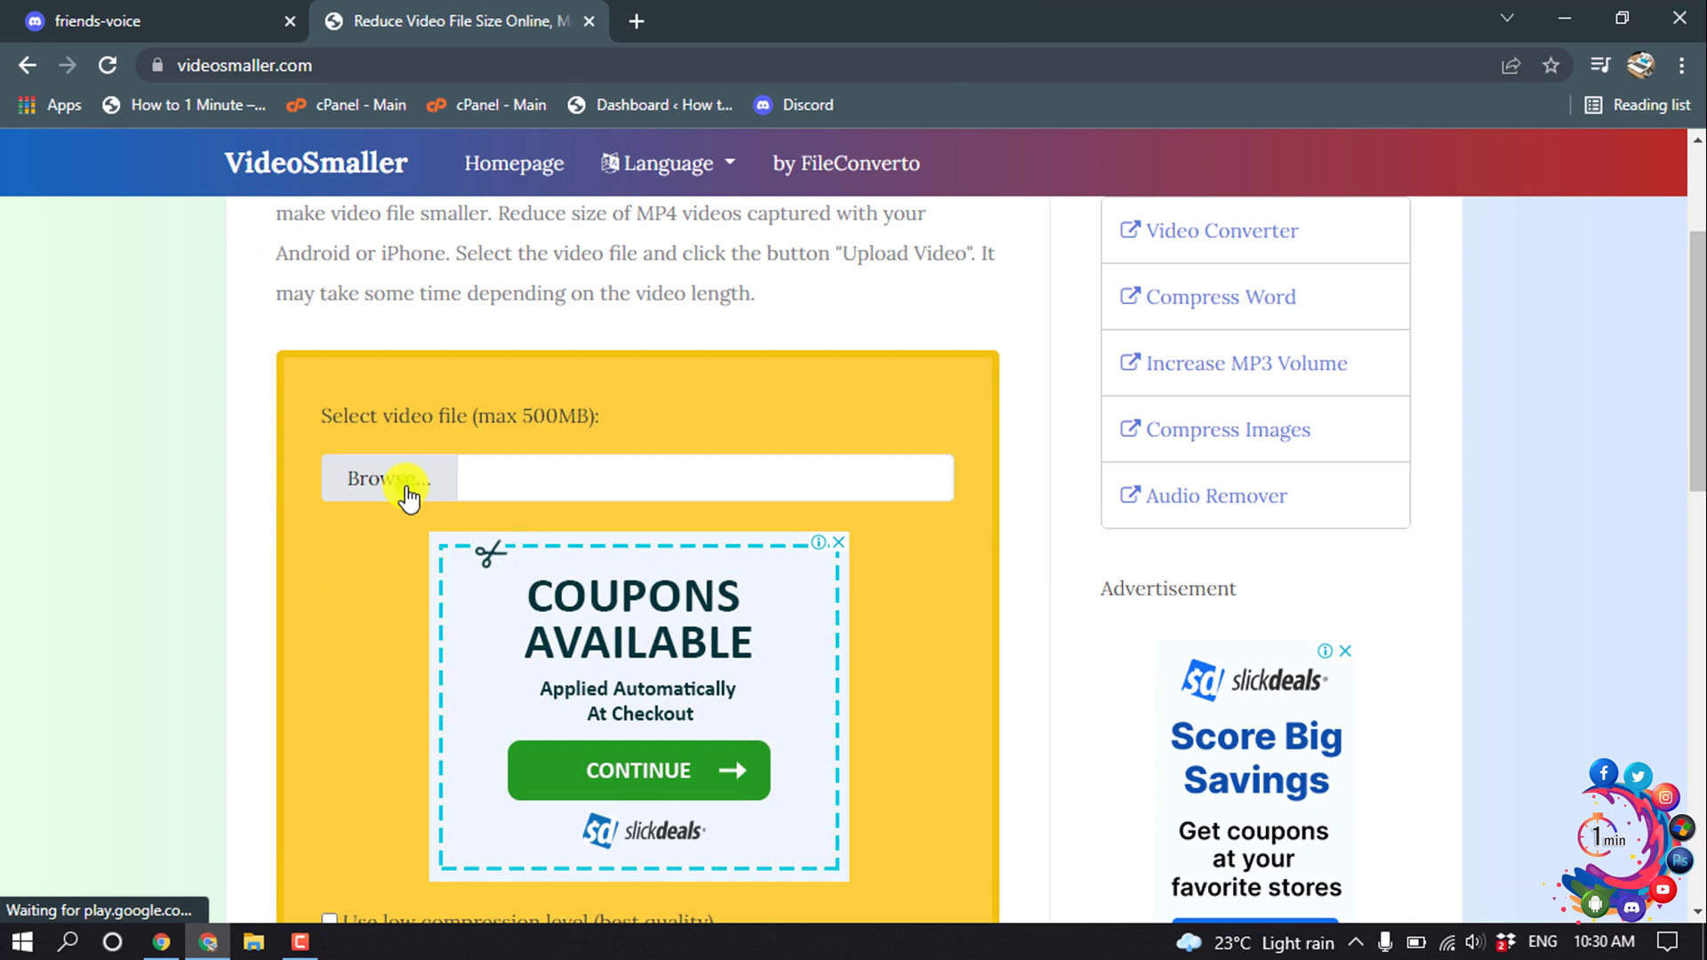
Step: Select the yt5s background-music video from Downloads for compression
{"action": "left_click", "coordinate": [408, 496]}
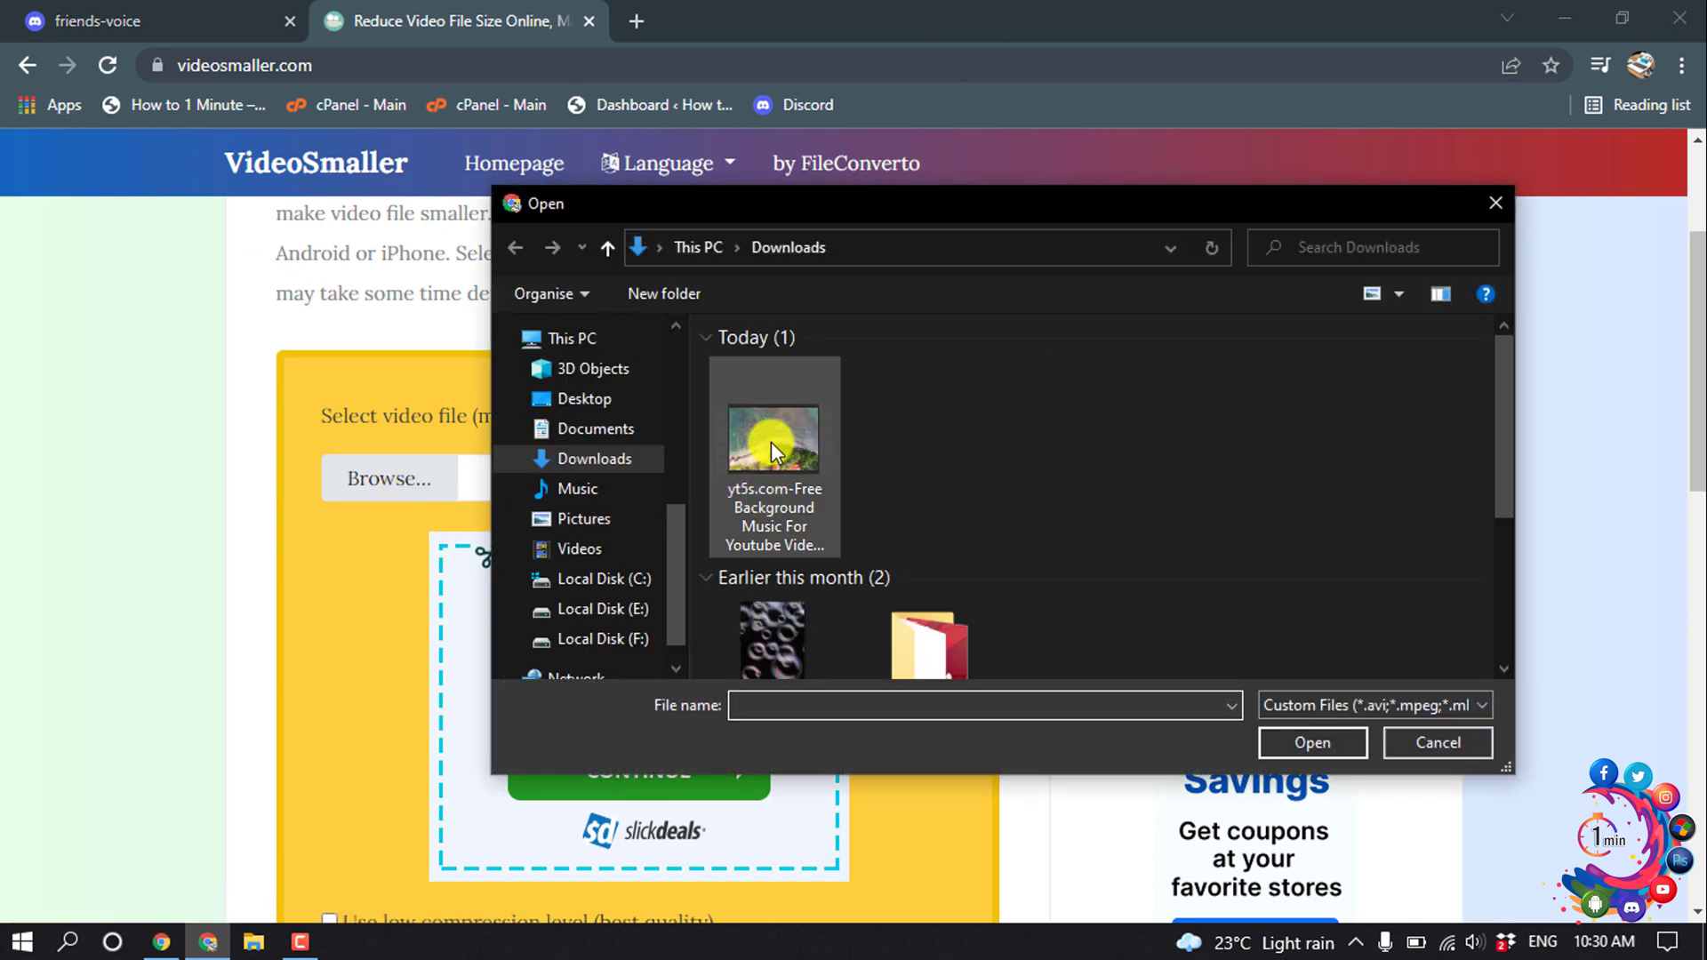
{"action": "left_click", "coordinate": [767, 427]}
{"action": "left_click", "coordinate": [1312, 744]}
{"action": "scroll", "coordinate": [722, 457], "scroll_direction": "down", "scroll_amount": 3}
{"action": "scroll", "coordinate": [705, 458], "scroll_direction": "down", "scroll_amount": 3}
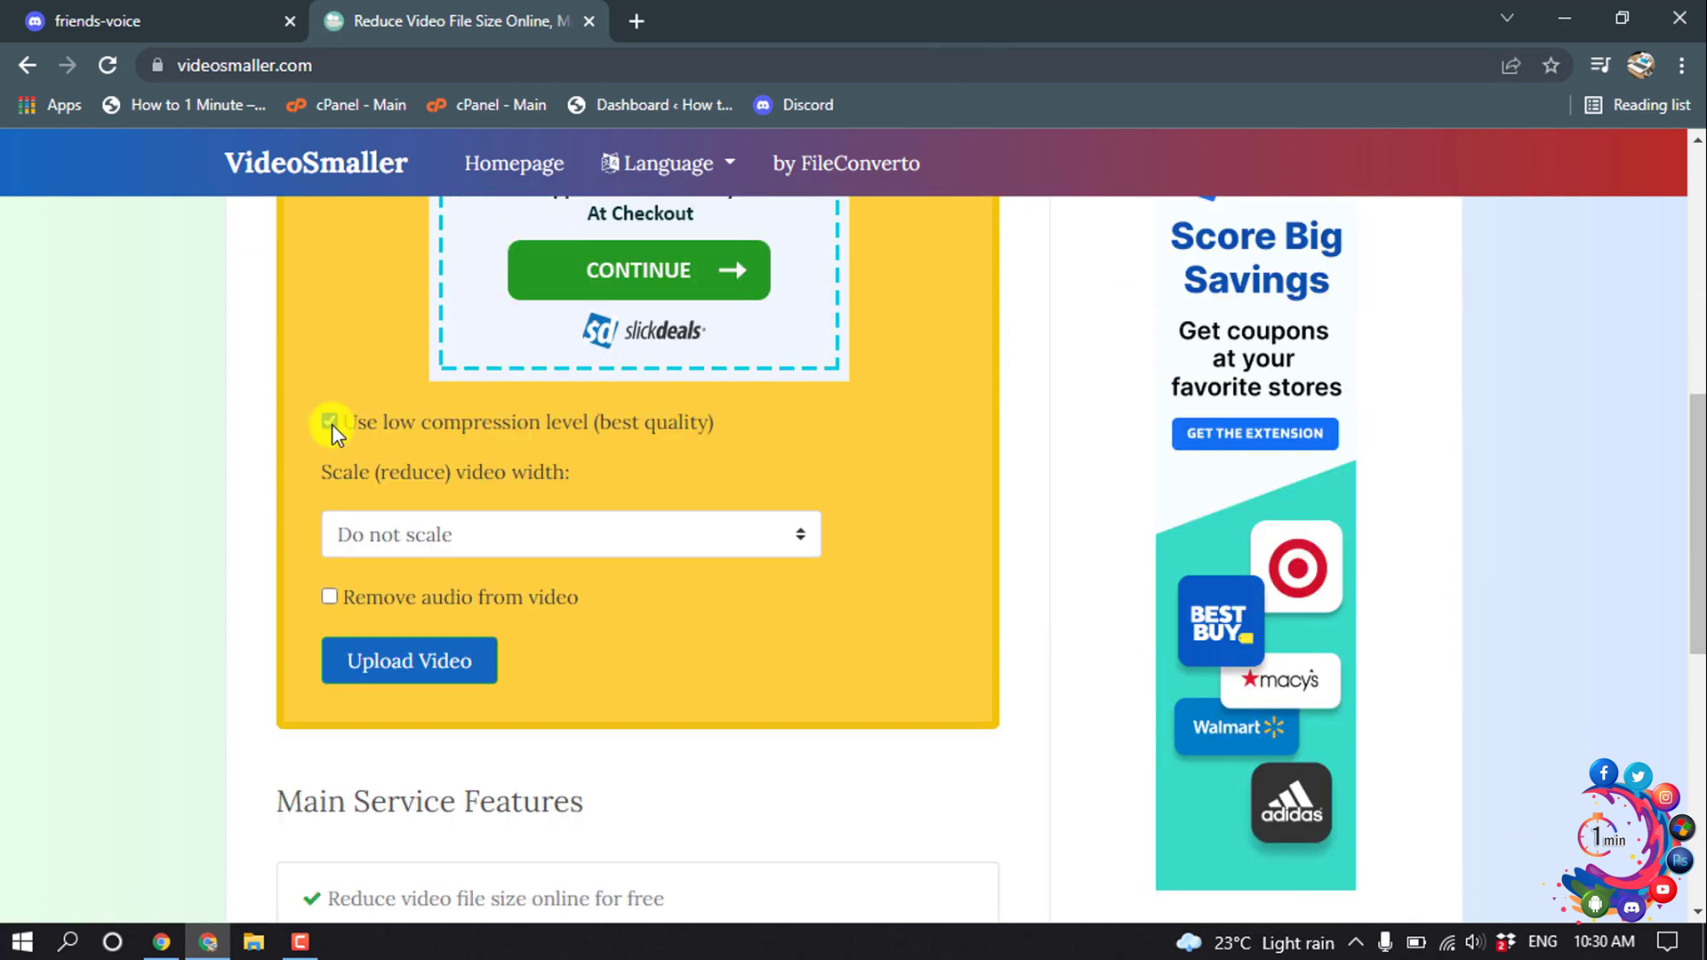
Step: Compress it with low compression and Do not scale, shrinking 16.34 MB to 6.11 MB
{"action": "left_click", "coordinate": [330, 423]}
{"action": "left_click", "coordinate": [420, 534]}
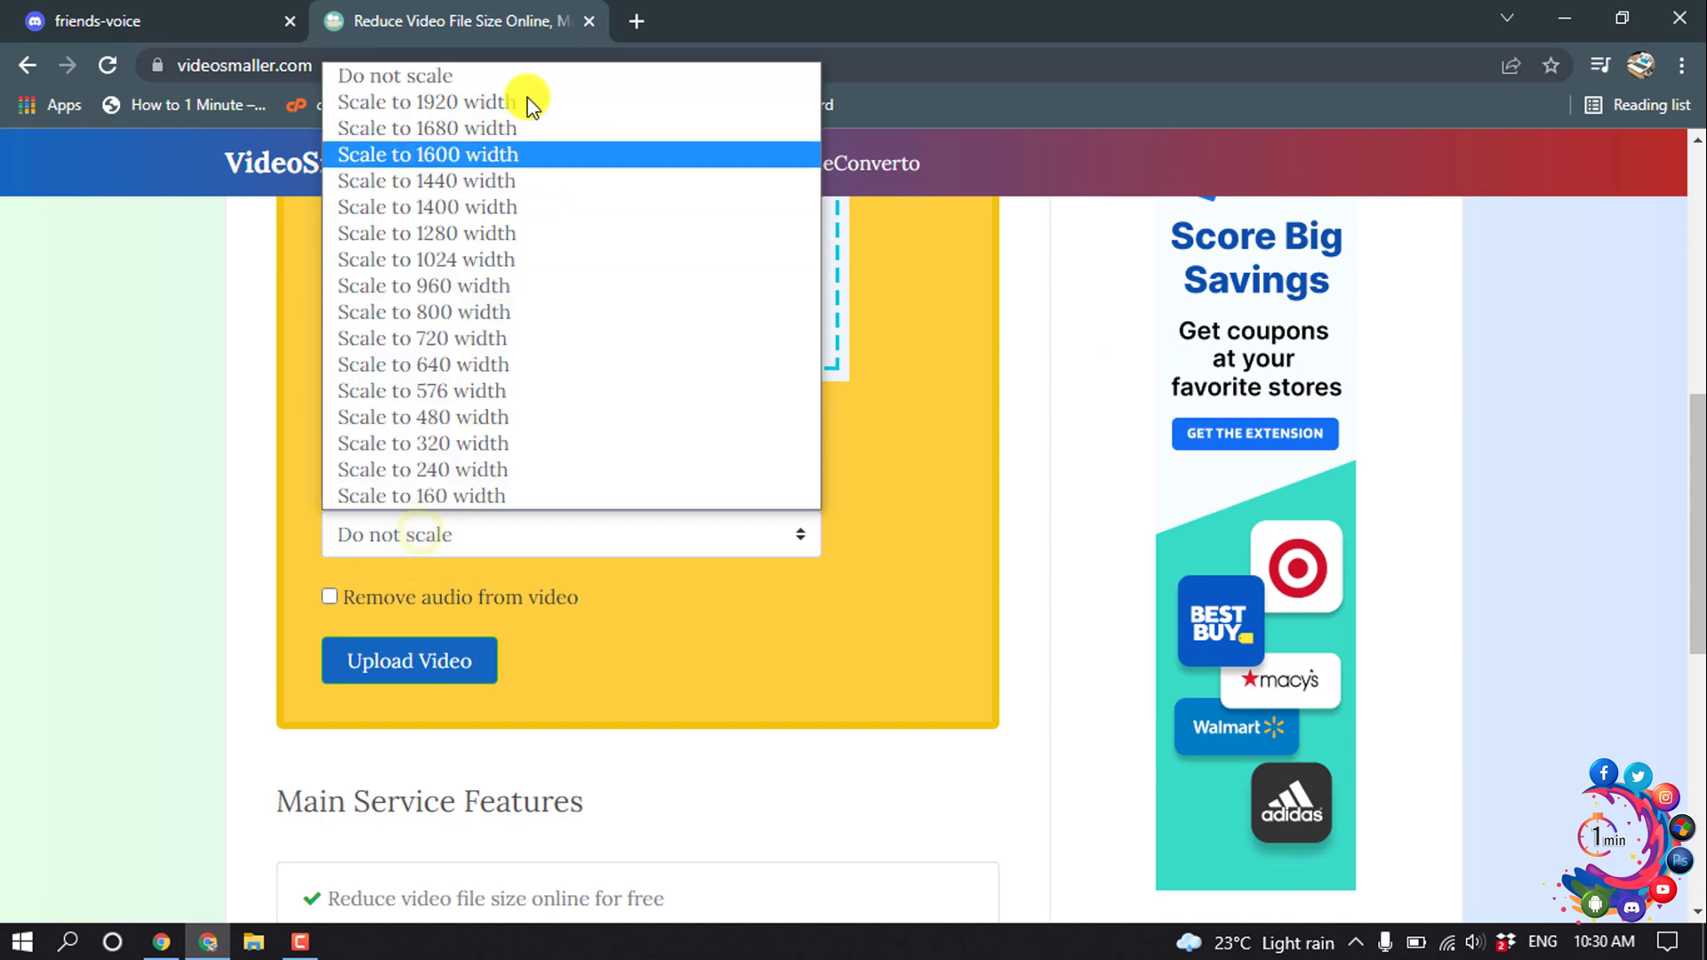
{"action": "left_click", "coordinate": [547, 76]}
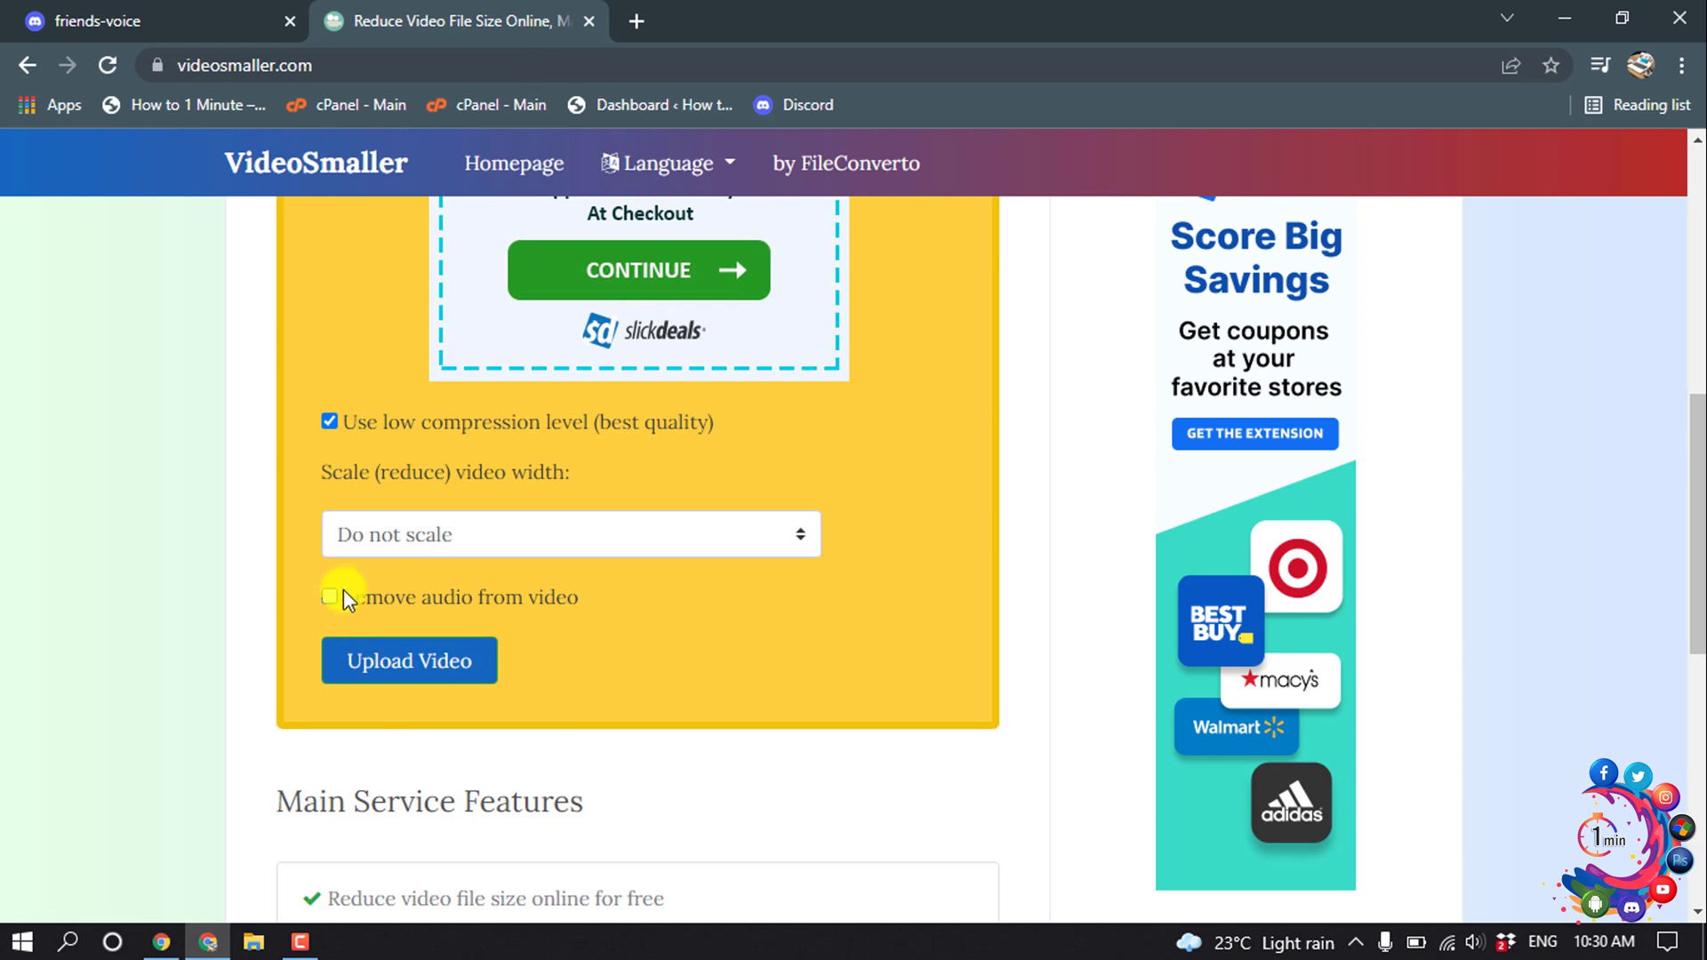
{"action": "left_click", "coordinate": [386, 665]}
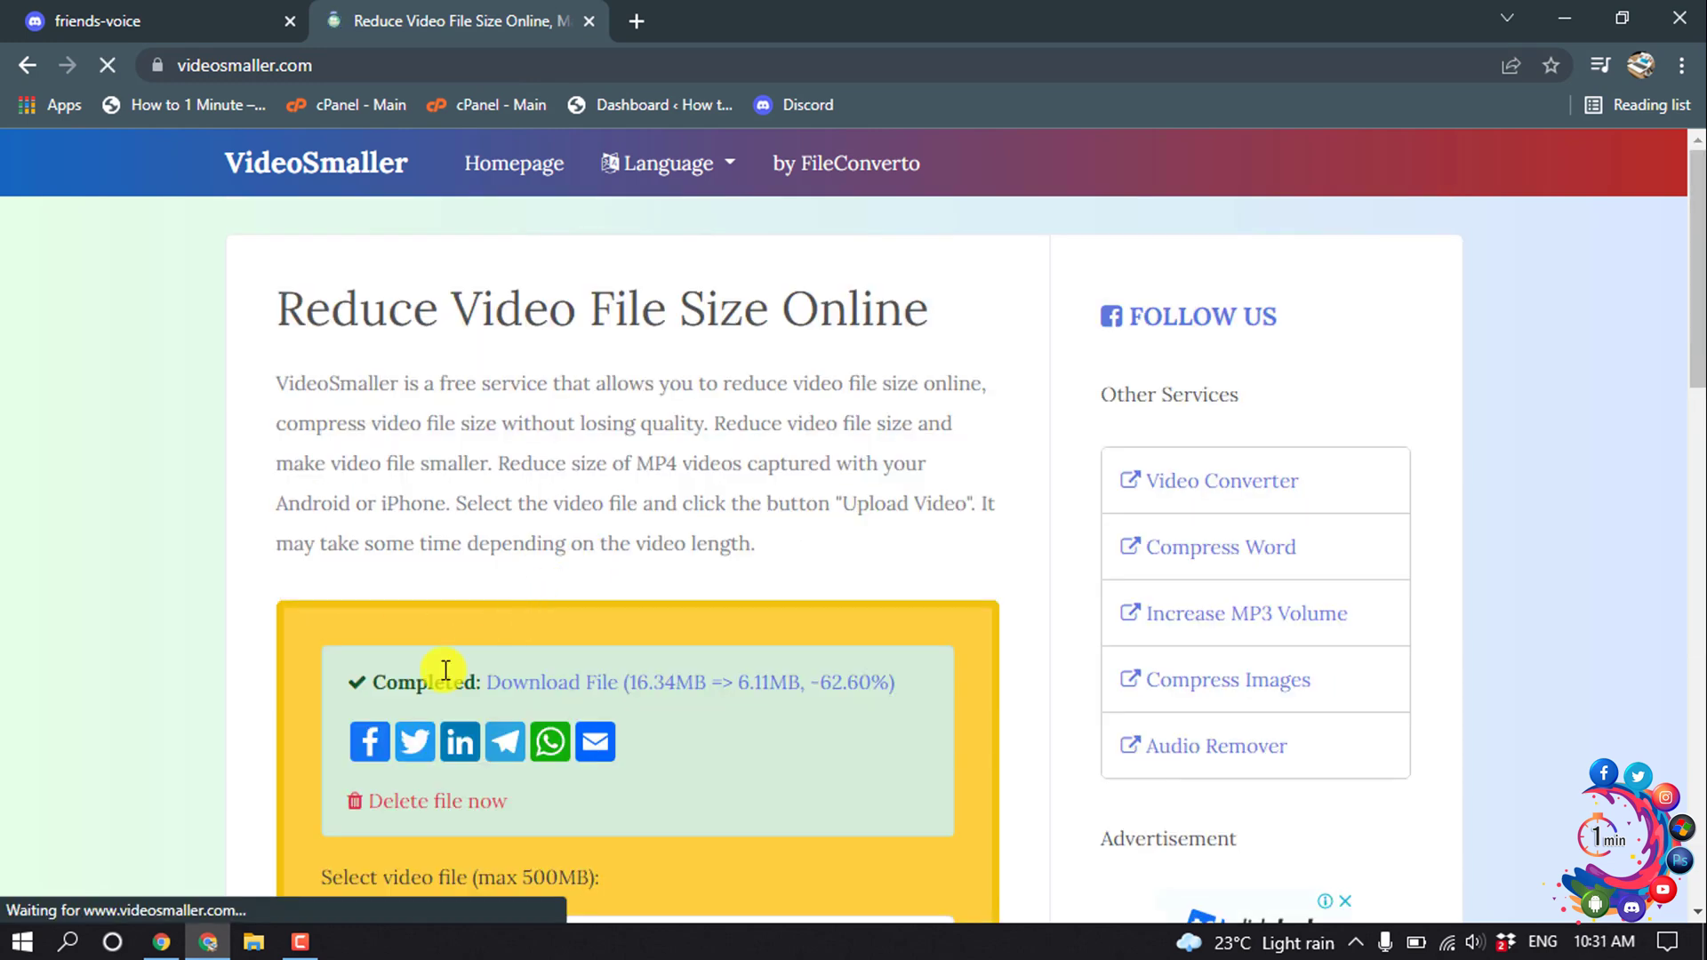
Step: Download the 6.11 MB compressed video and drag it onto the friends-voice tab
{"action": "left_click", "coordinate": [572, 686]}
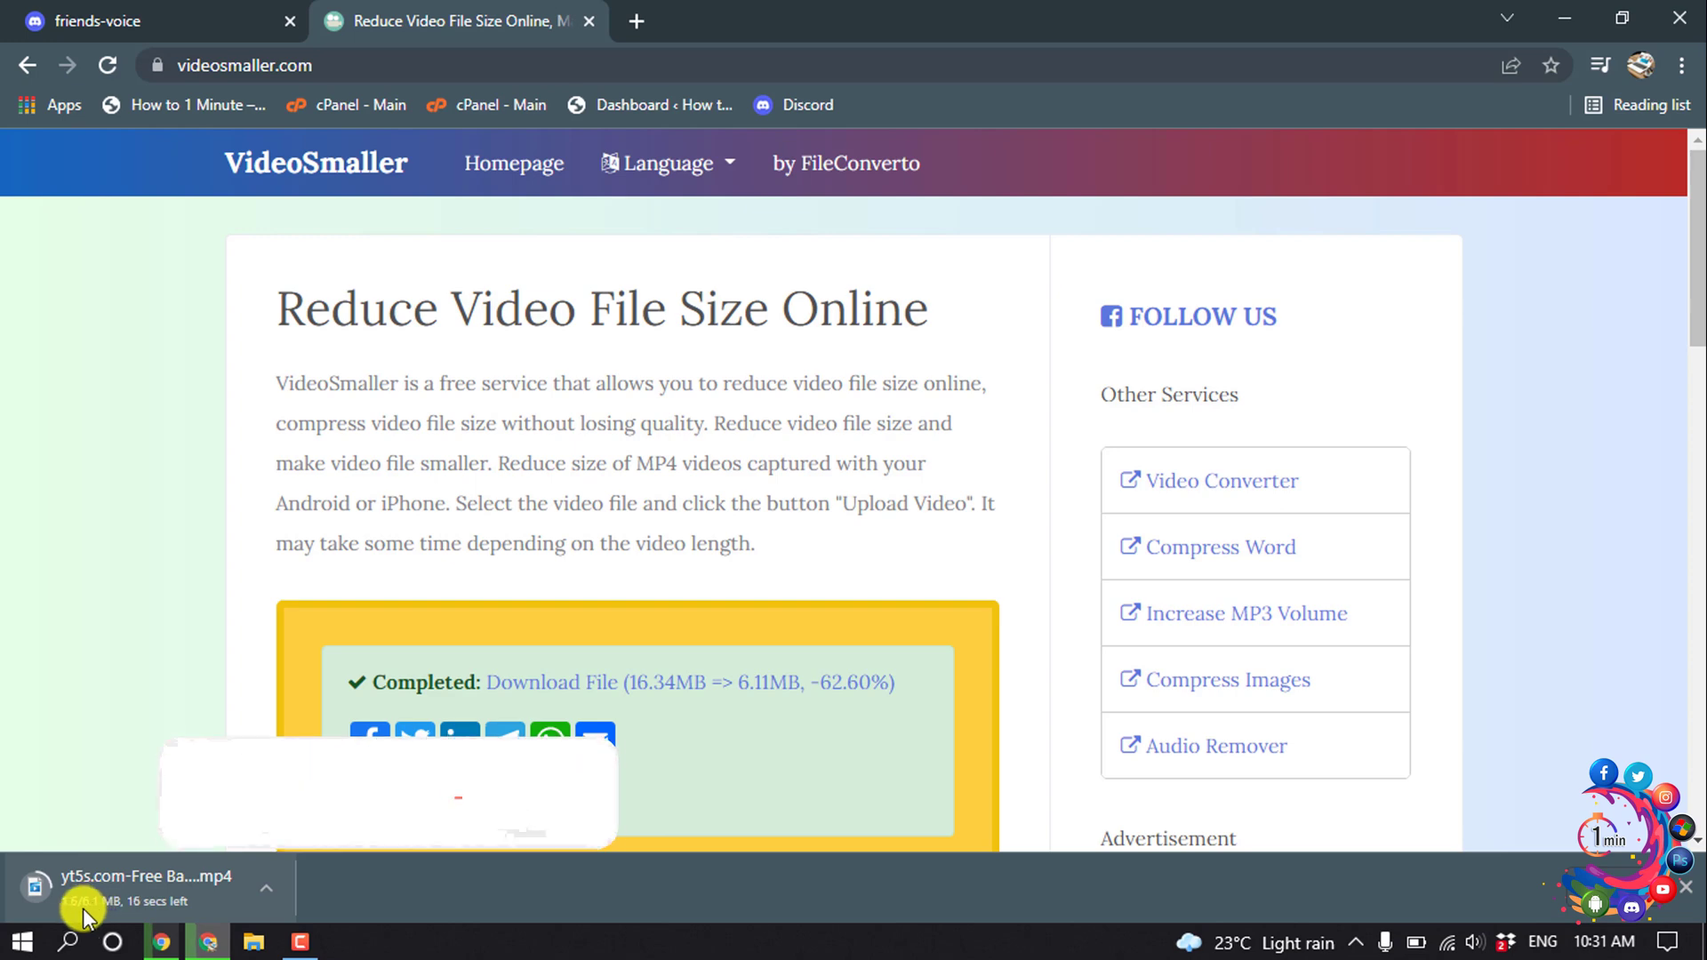
{"action": "left_click_drag", "start_coordinate": [95, 907], "coordinate": [66, 8]}
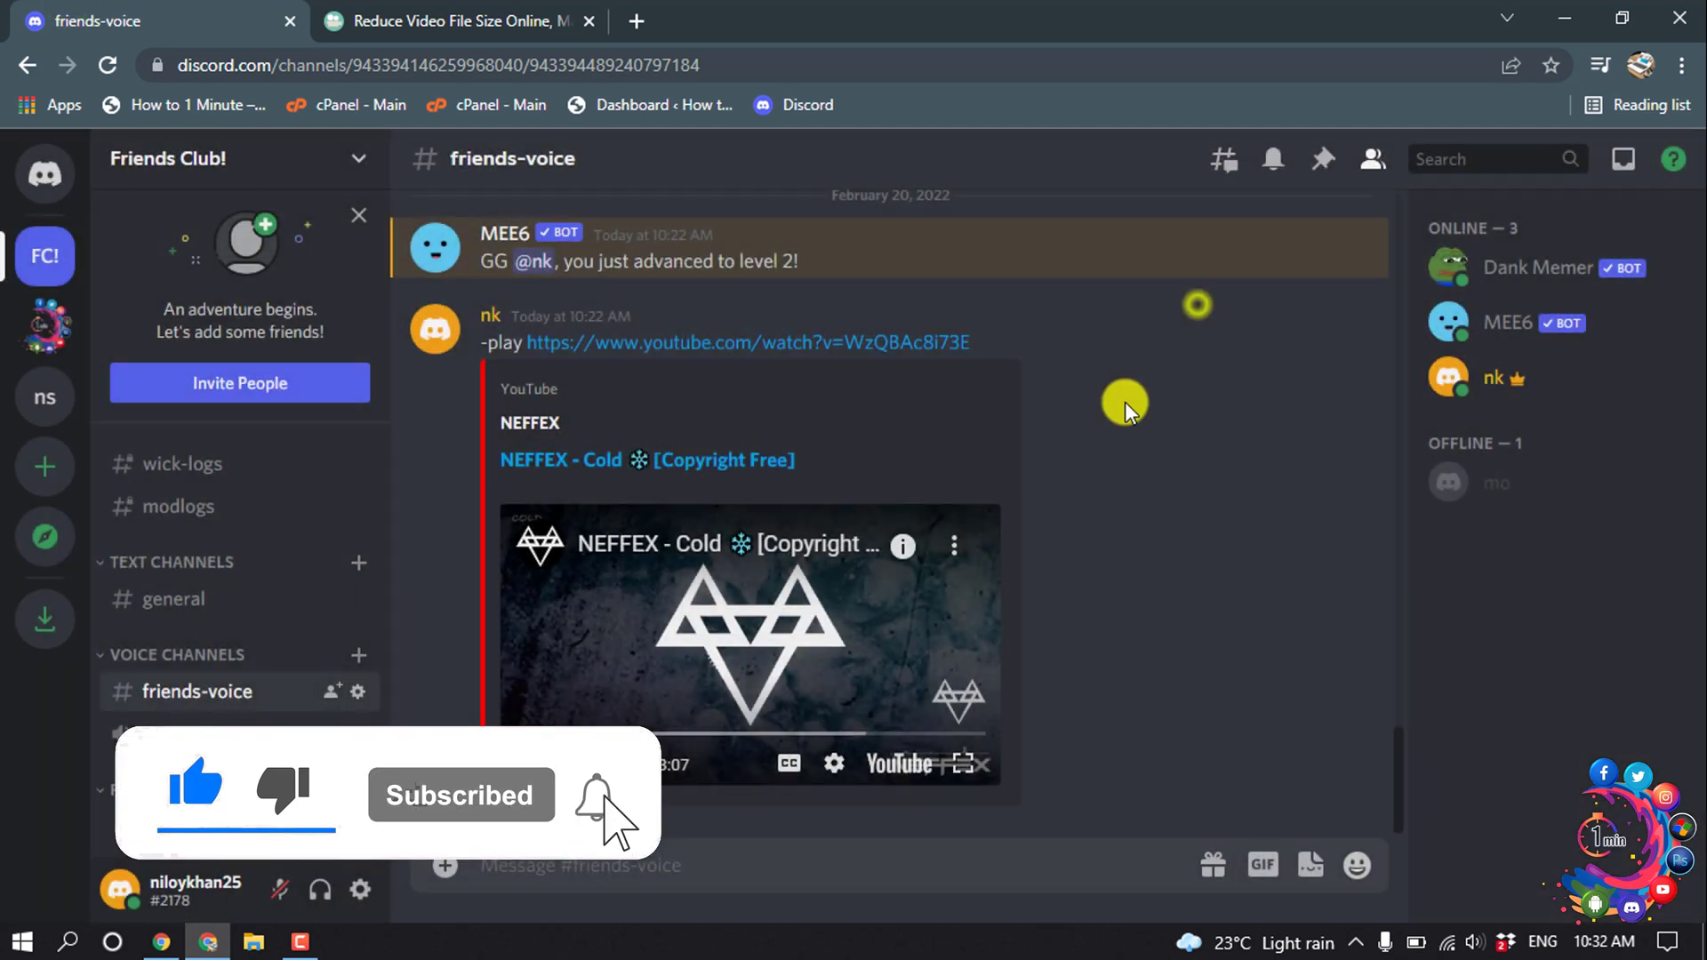
Step: Dismiss the 8 MB warning and attach the compressed video from Downloads to a message
{"action": "left_click", "coordinate": [1124, 401]}
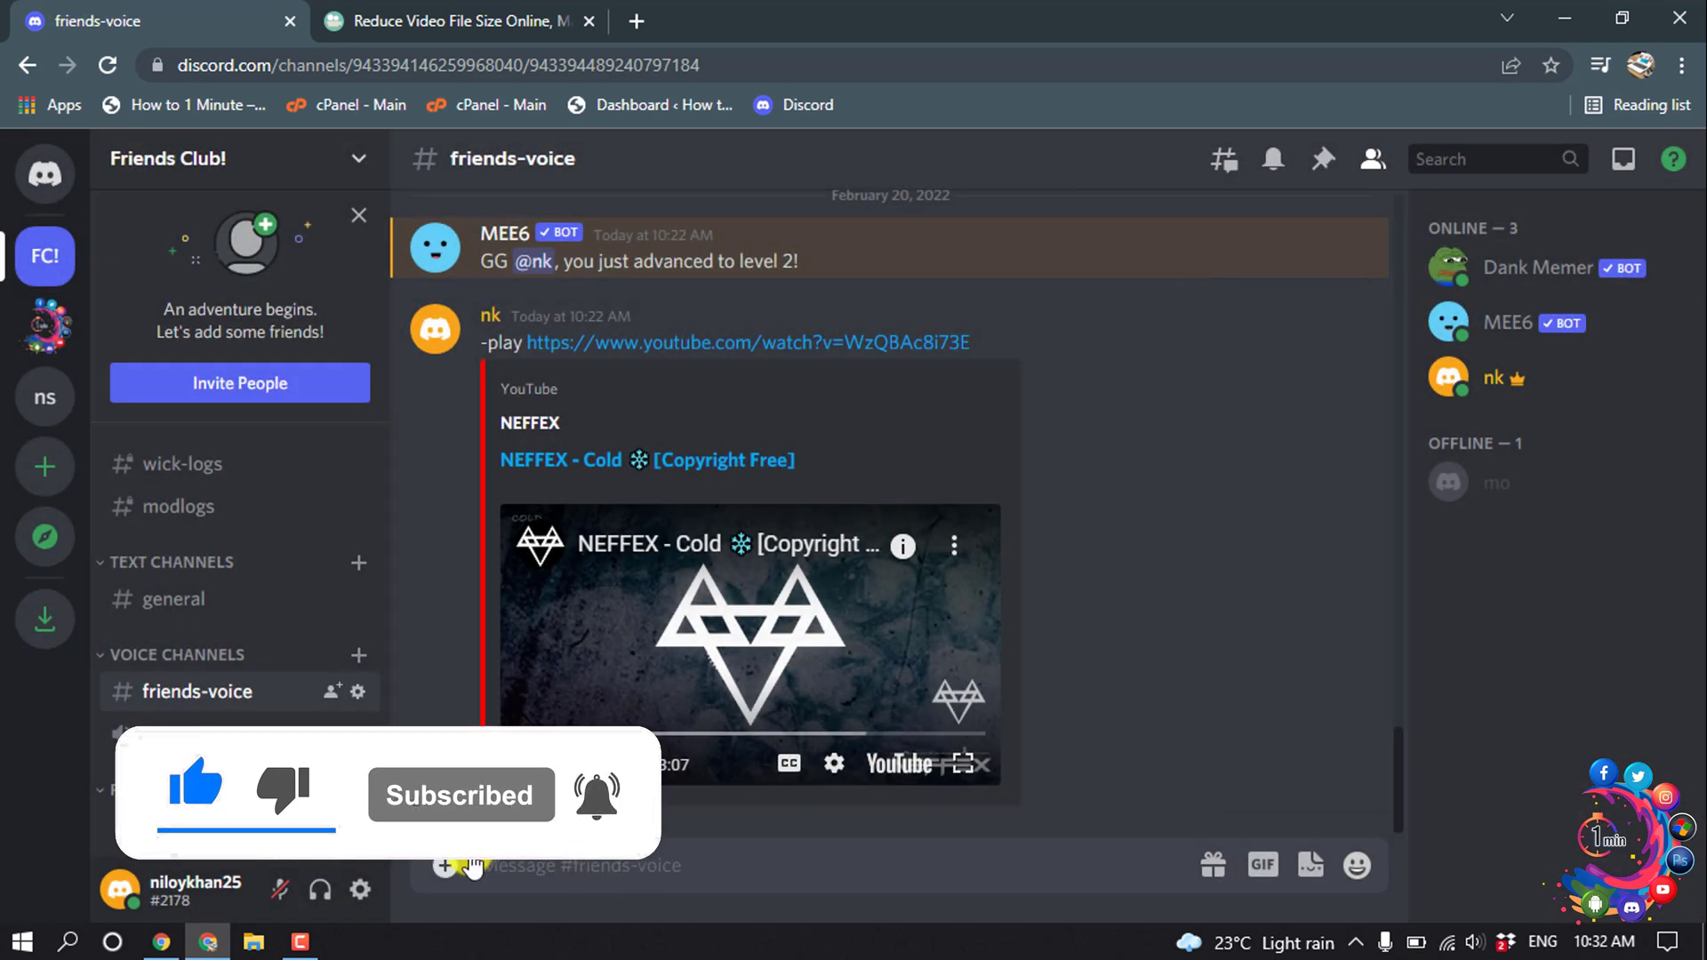
{"action": "left_click", "coordinate": [445, 865]}
{"action": "left_click", "coordinate": [491, 703]}
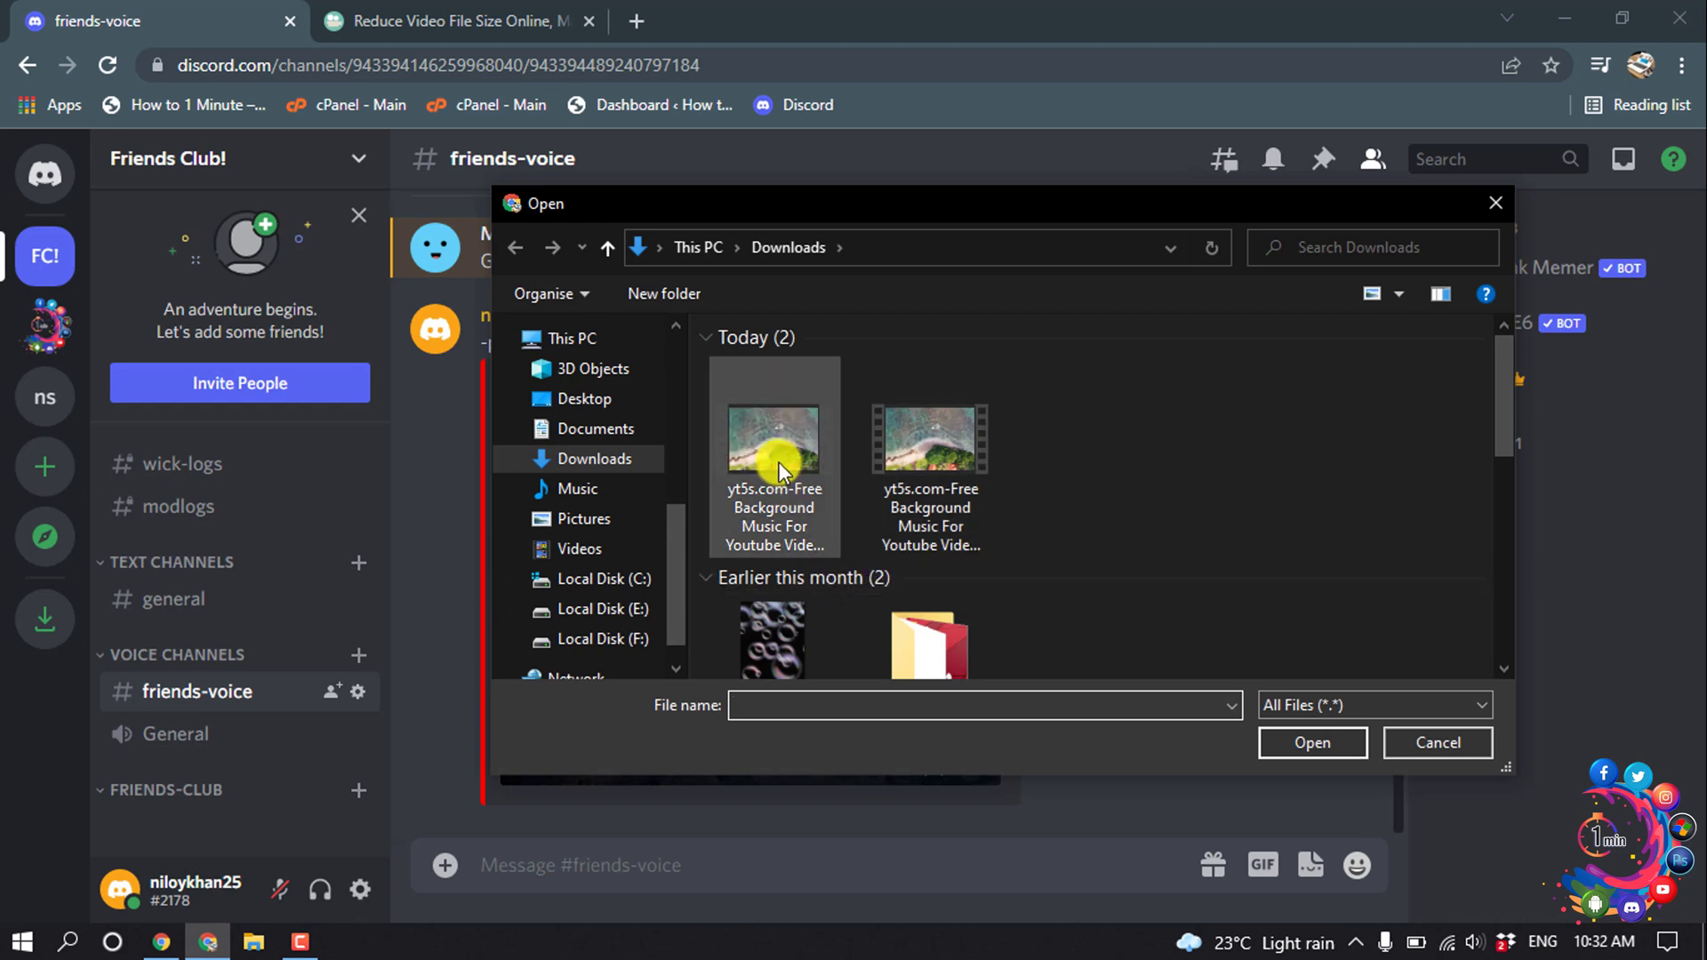
{"action": "left_click", "coordinate": [778, 461]}
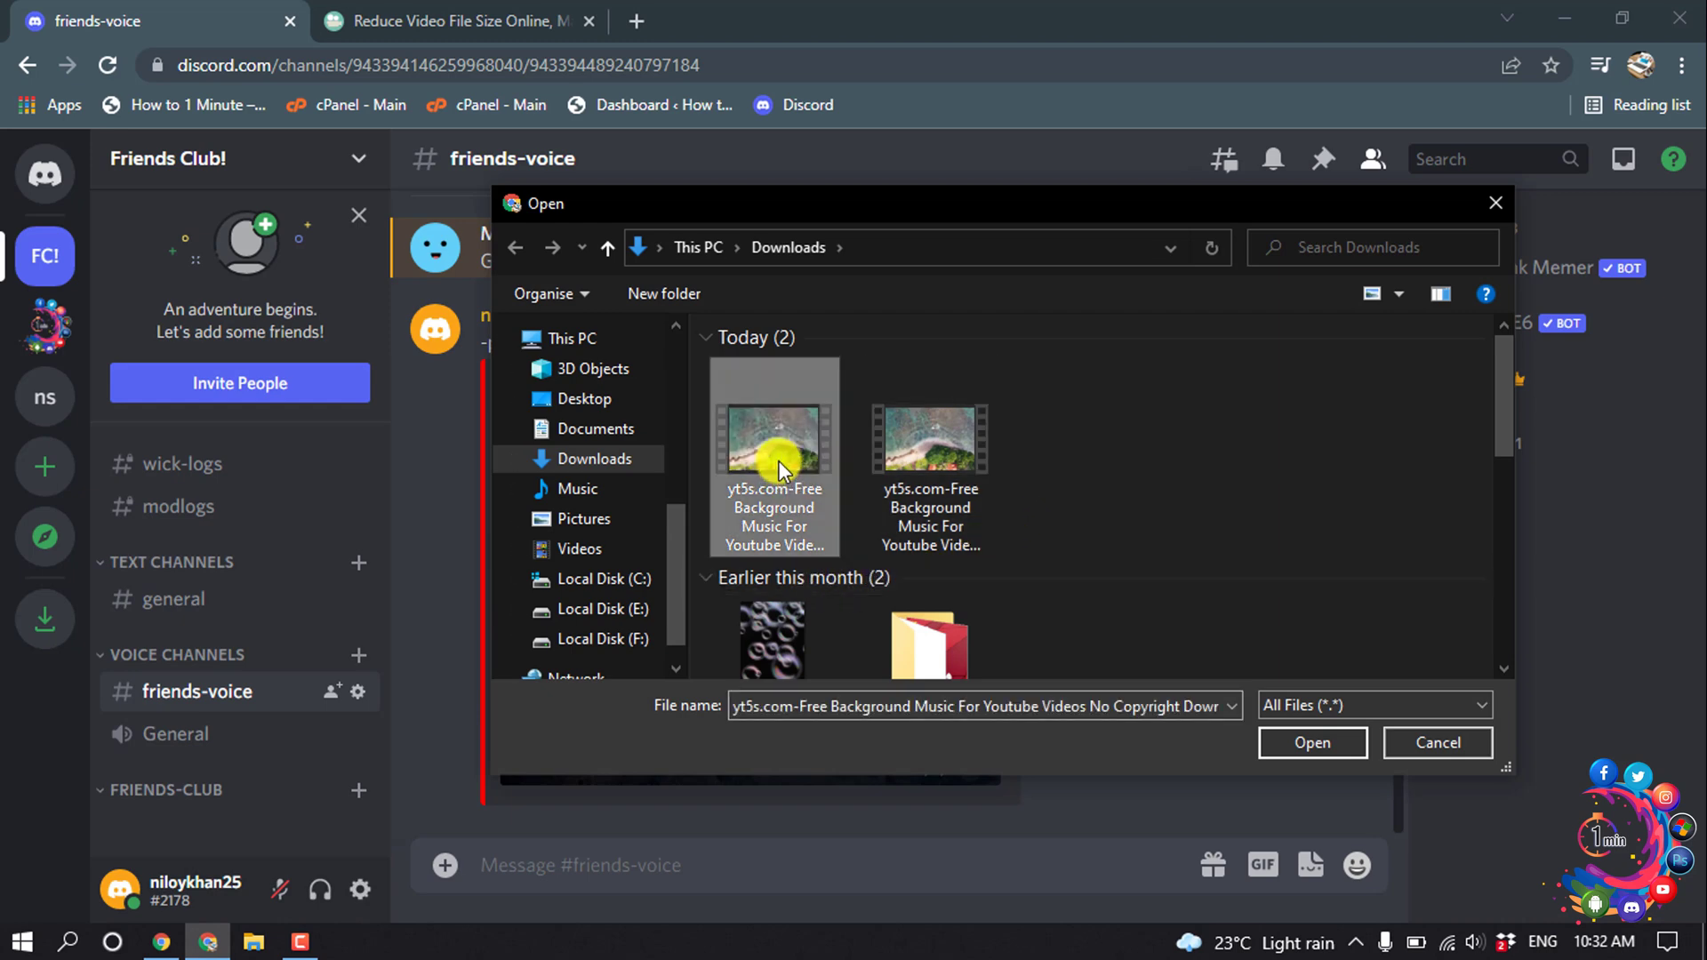
{"action": "left_click", "coordinate": [1282, 739]}
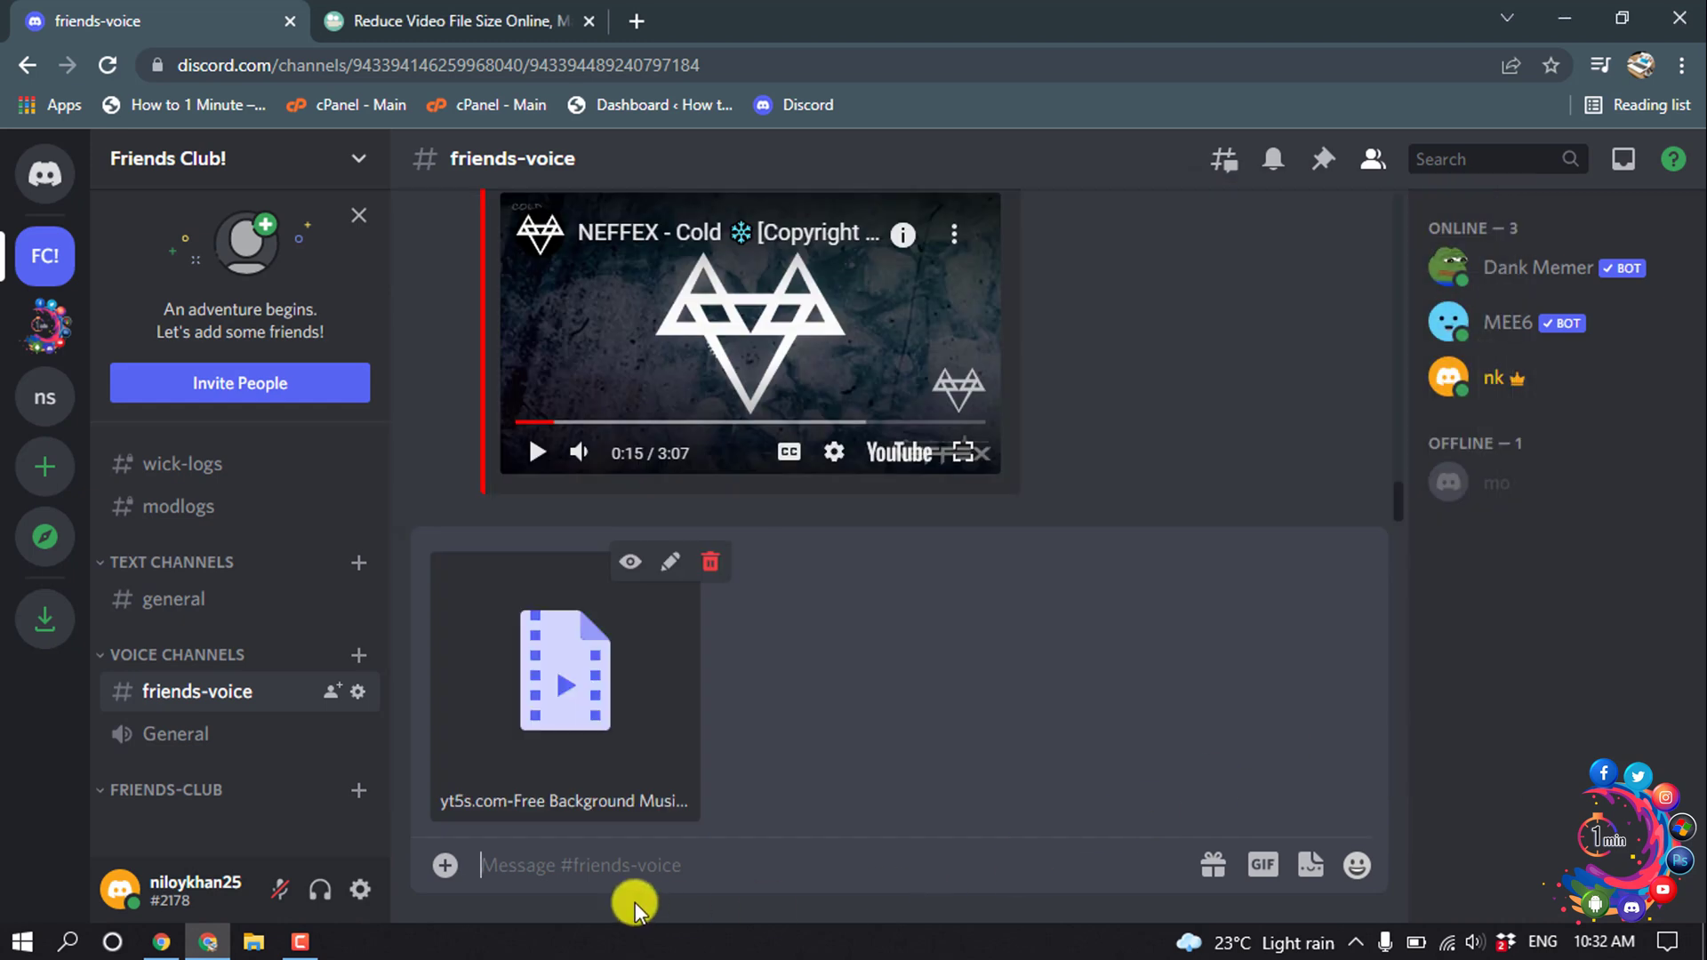
Step: Post the attached 6.11 MB compressed video to friends-voice from the message box
{"action": "left_click", "coordinate": [567, 858]}
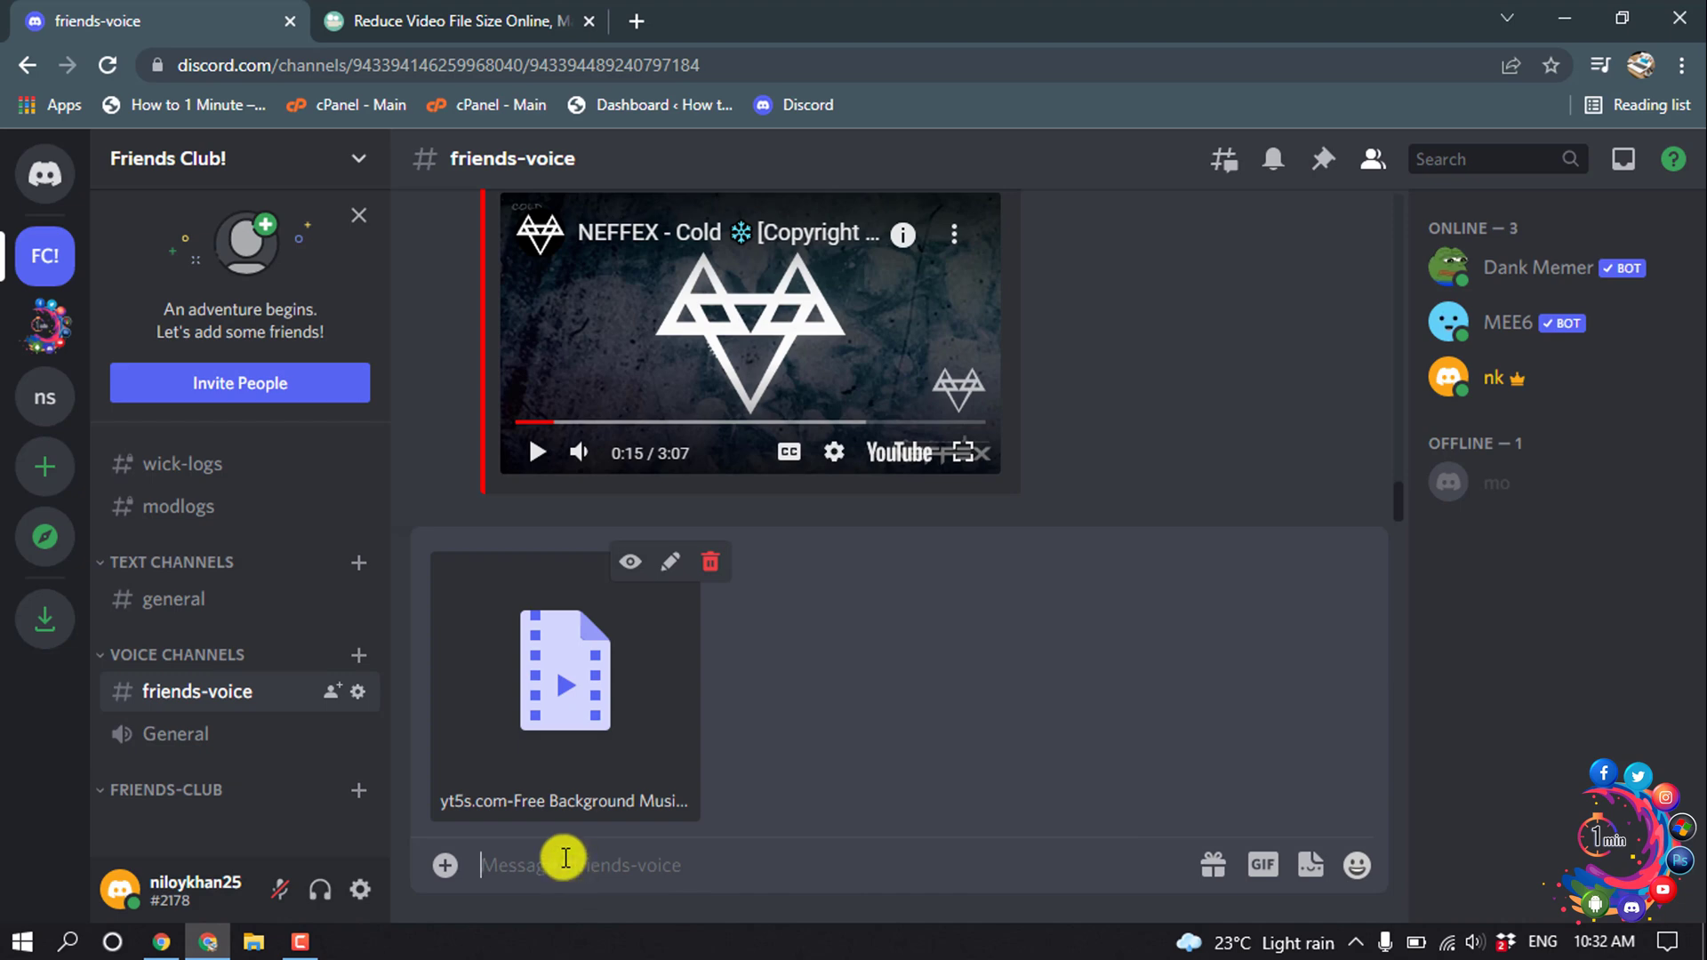
{"action": "key", "text": "Return"}
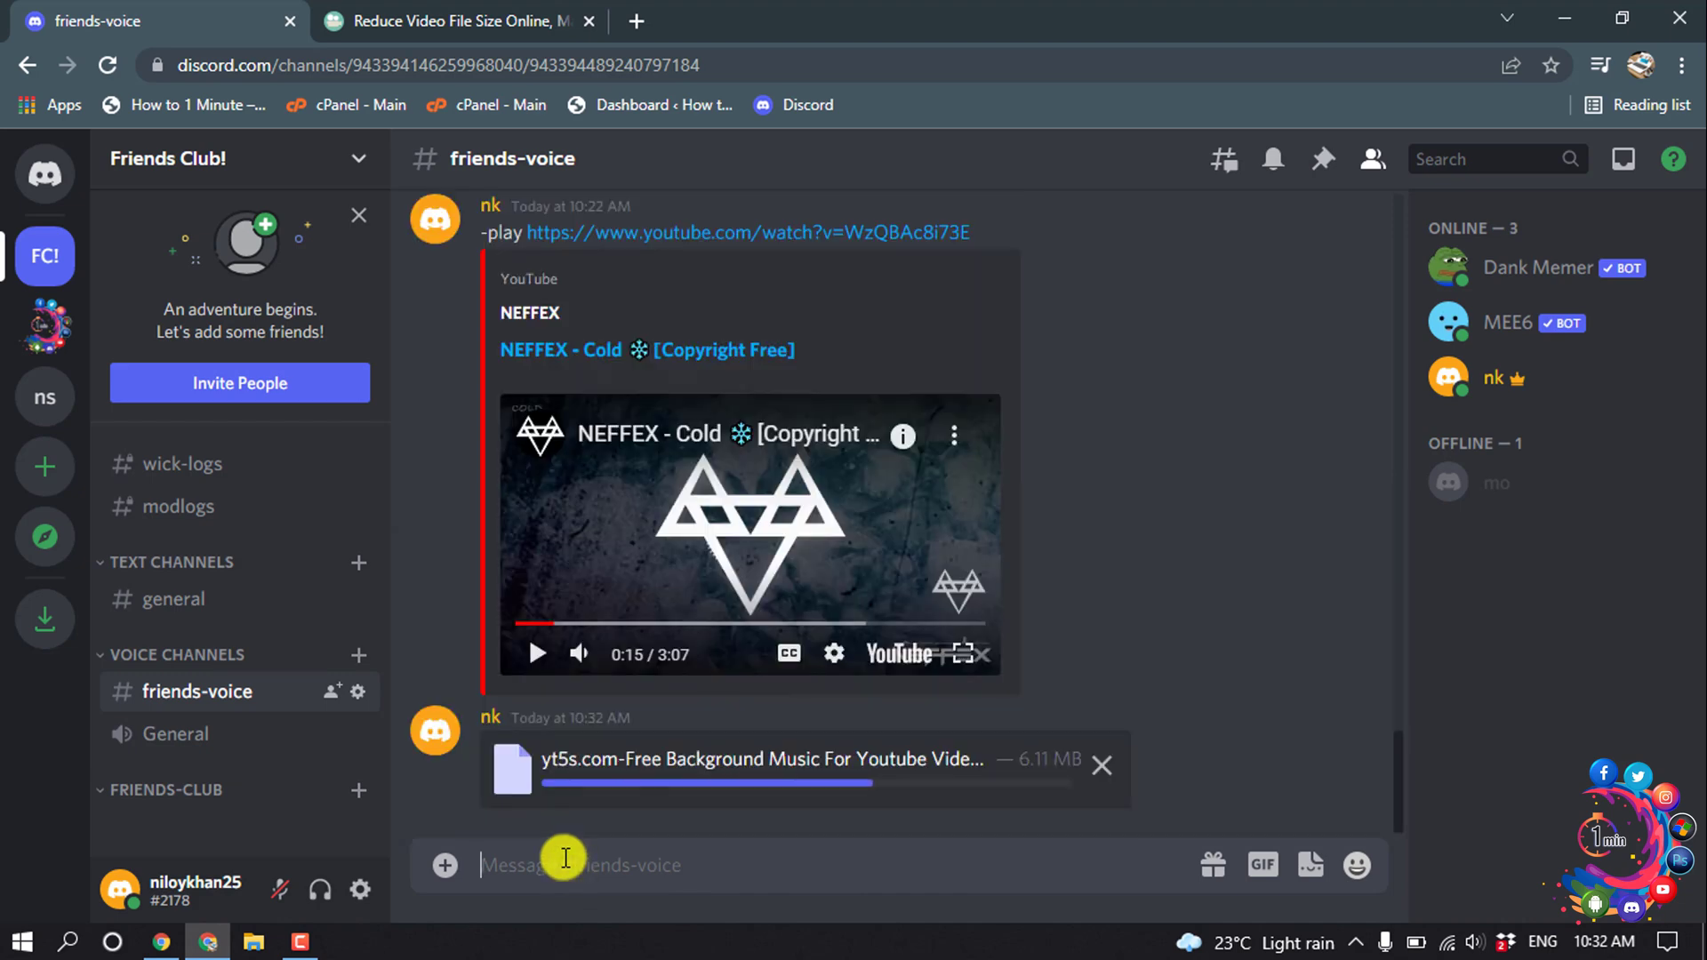